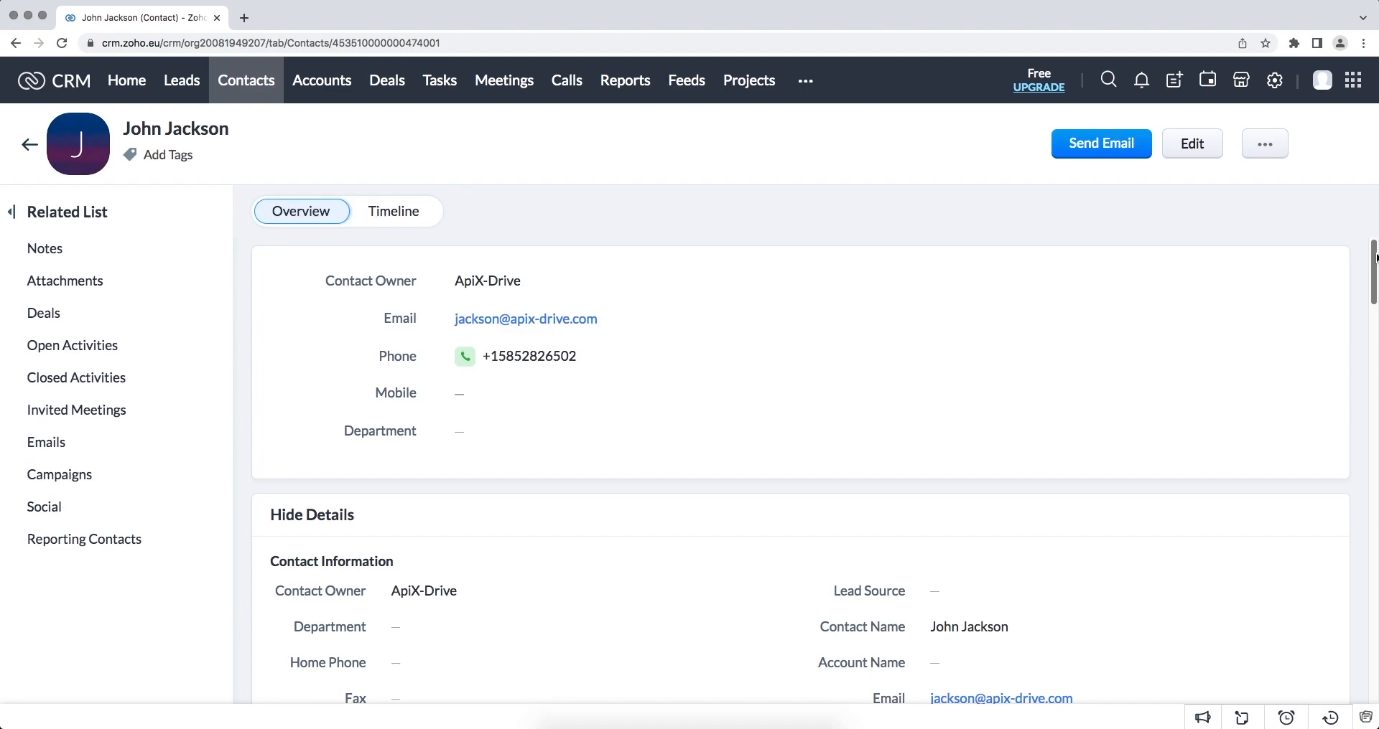
Scroll through the Zoho CRM contact record that was created from Salesforce.
drag(1375, 257, 1375, 352)
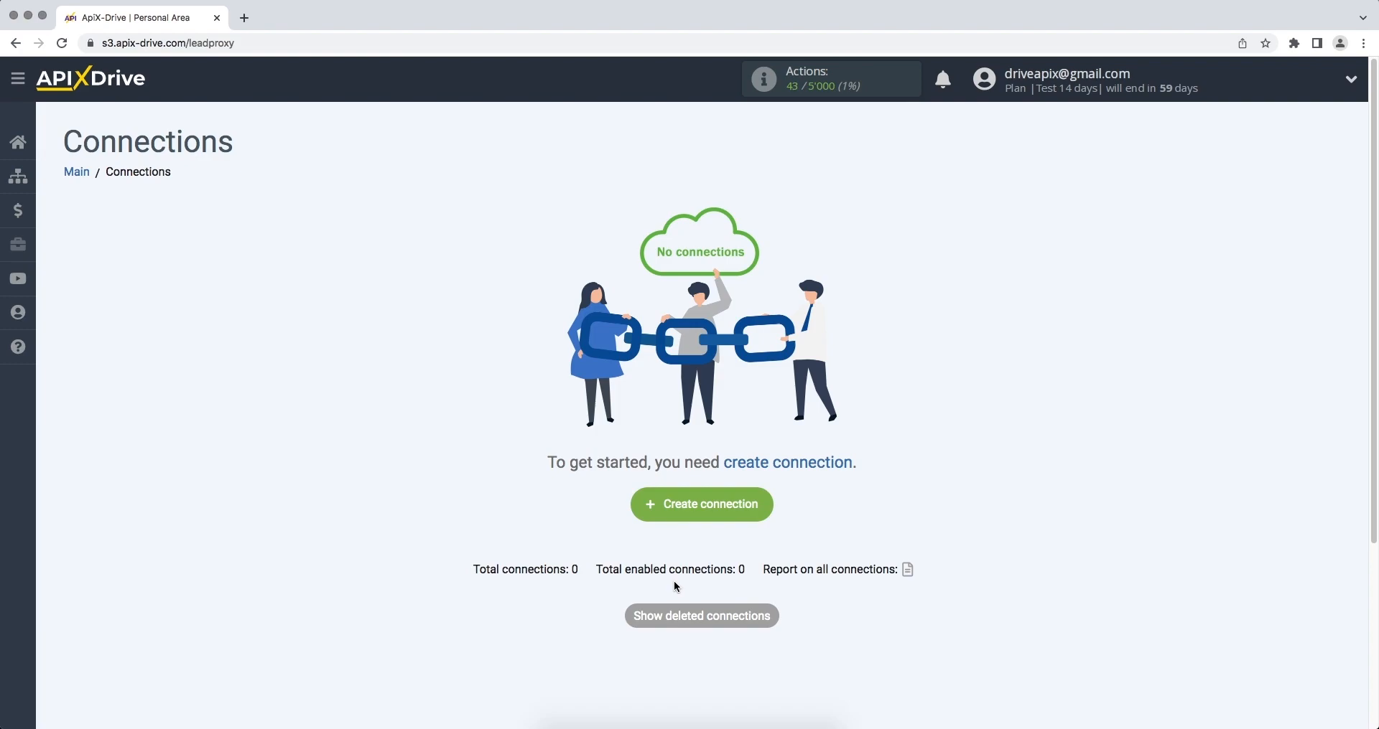
Create a new connection and choose Salesforce CRM as its data source system.
click(645, 506)
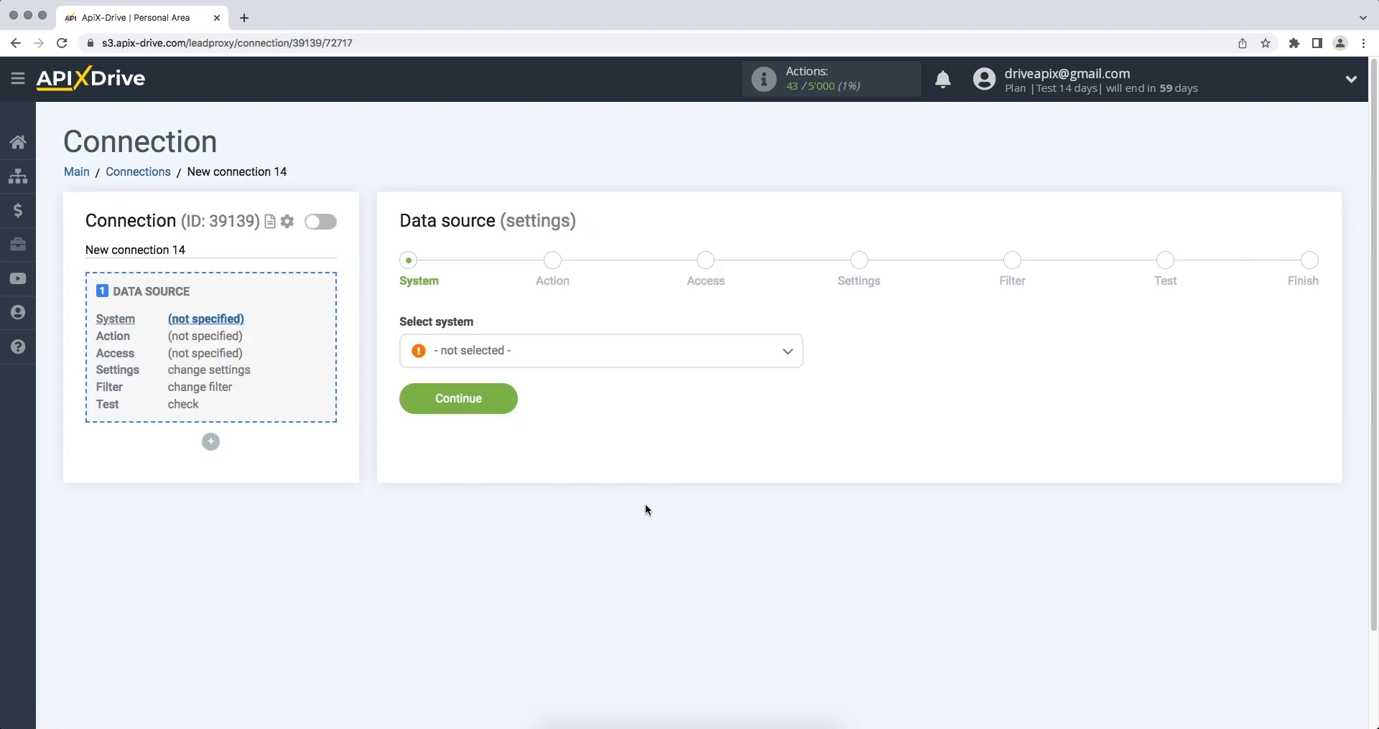
click(626, 367)
drag(799, 379, 800, 546)
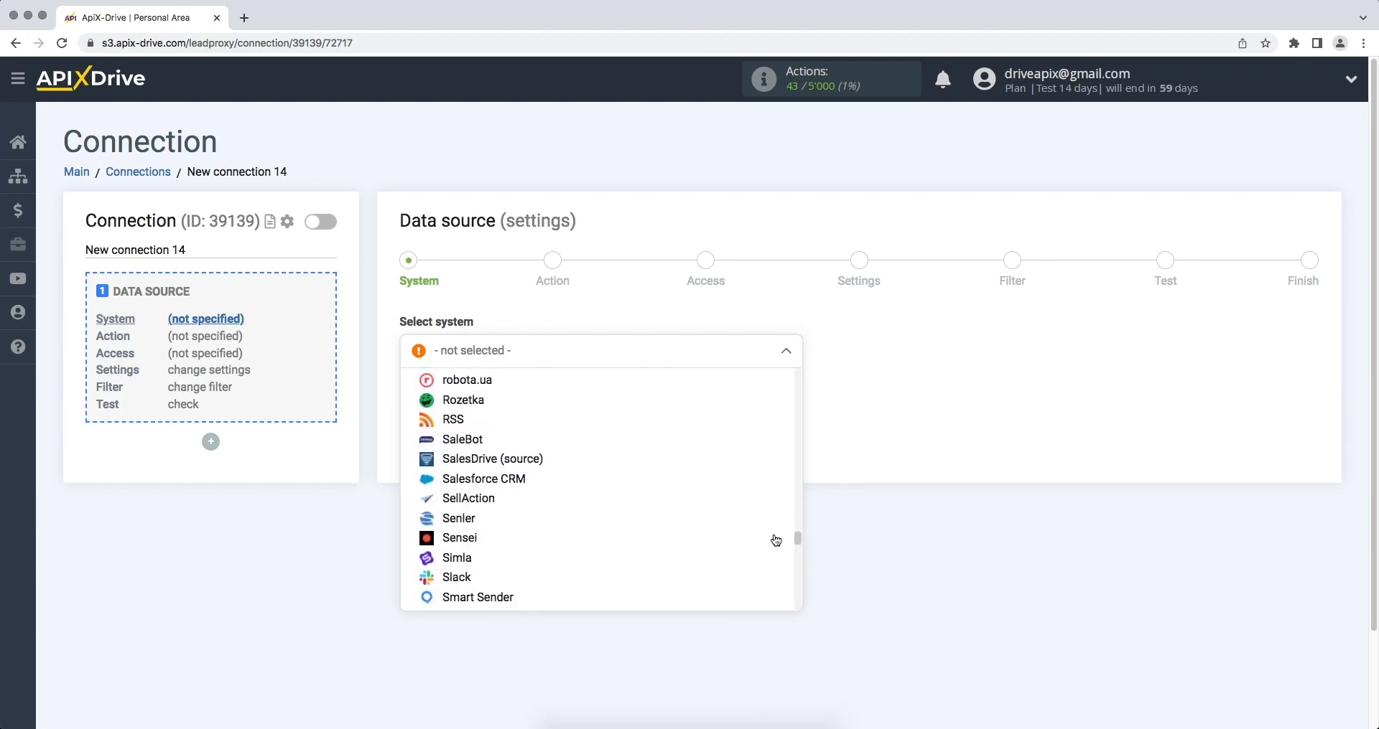
click(529, 482)
click(403, 397)
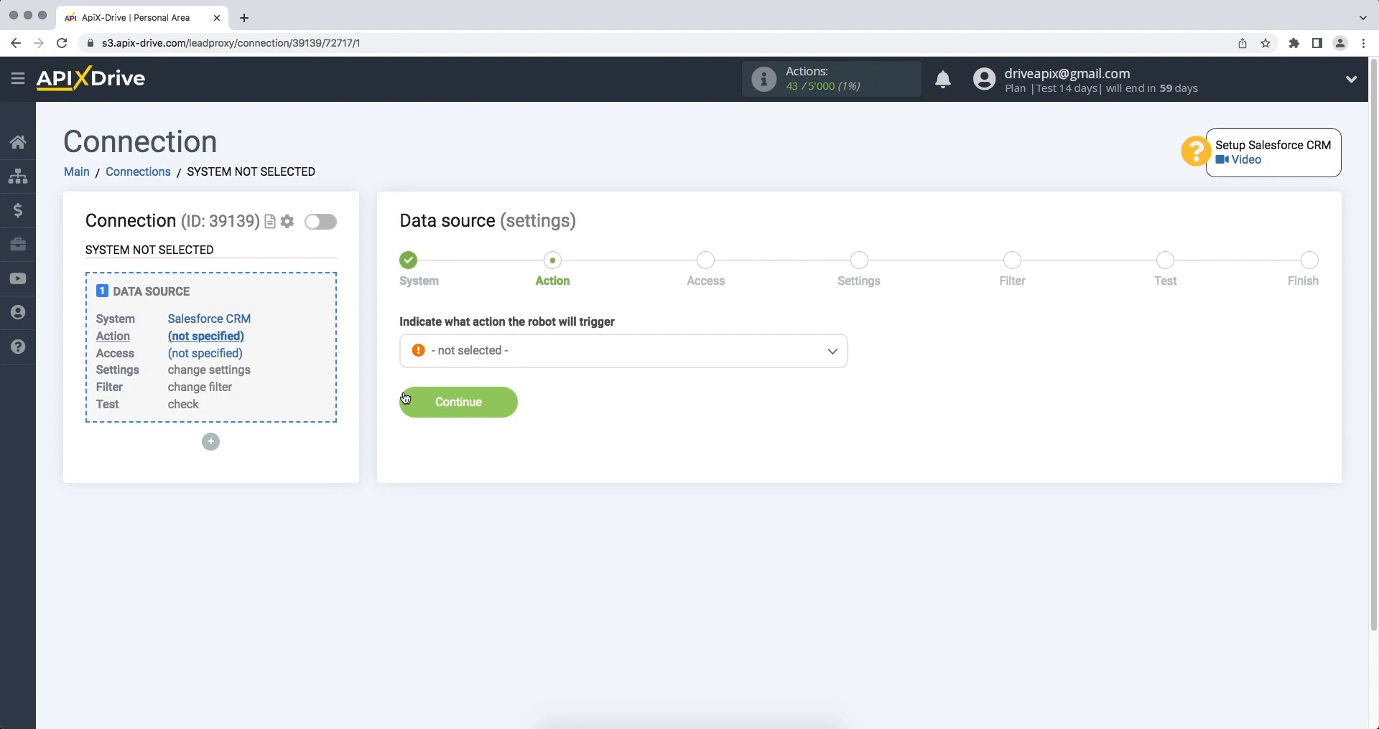
Set the Salesforce source action to Get LEADS (new) and continue to access.
click(463, 355)
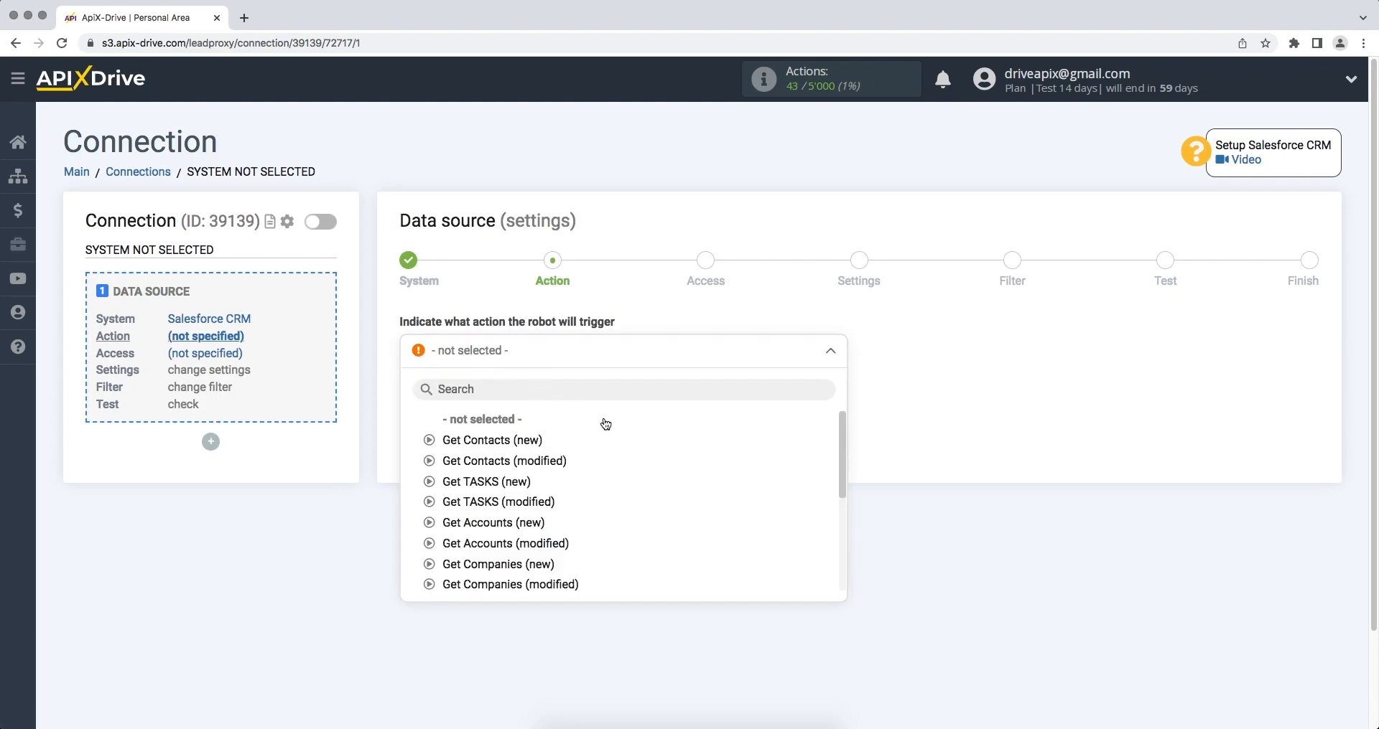
drag(843, 445, 792, 510)
click(512, 549)
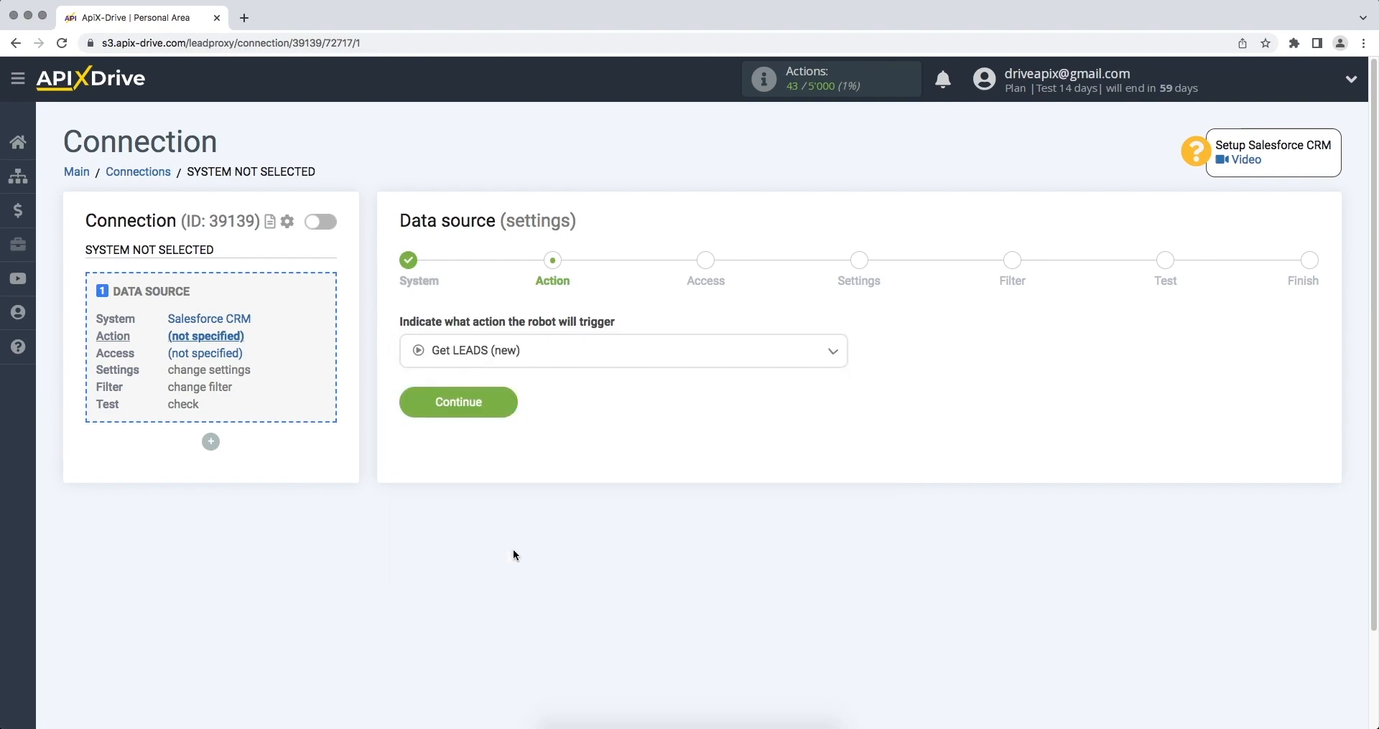
click(416, 415)
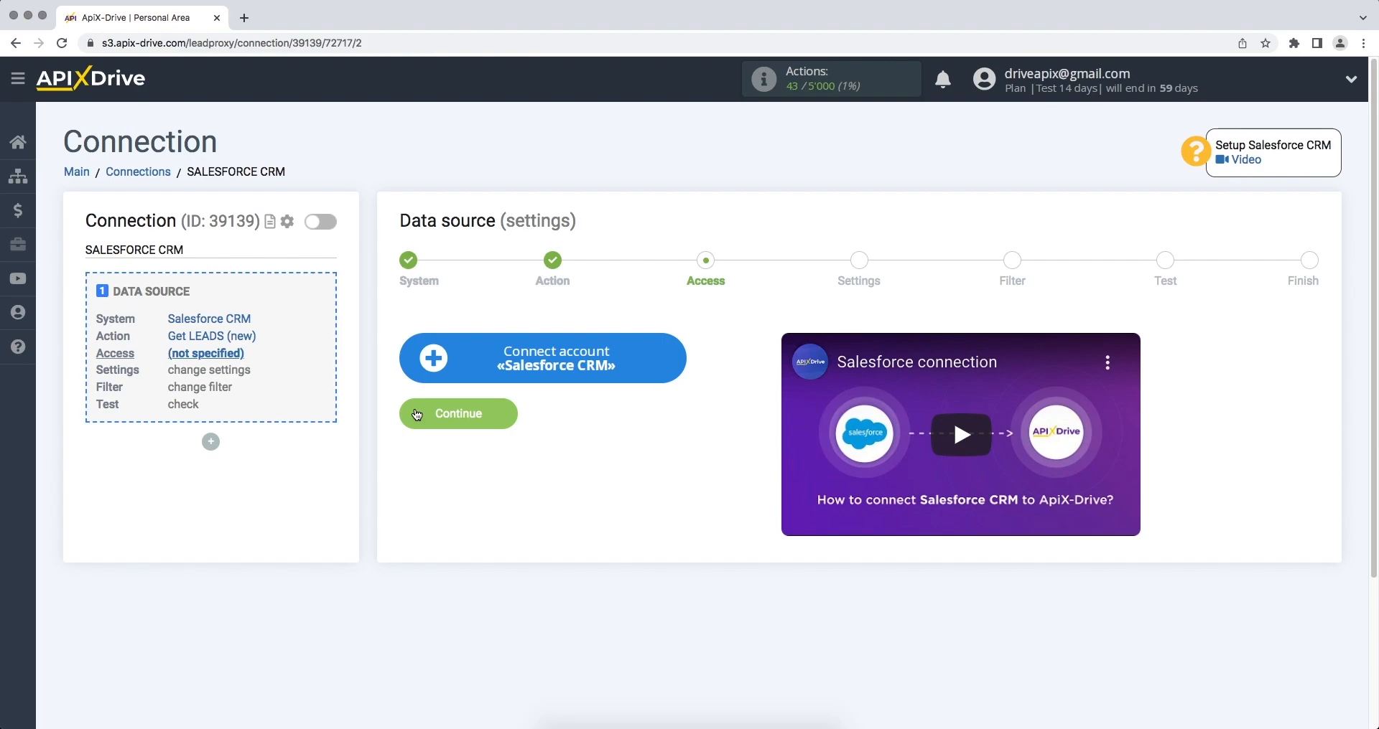
Log in to Salesforce with the account username and password.
click(433, 367)
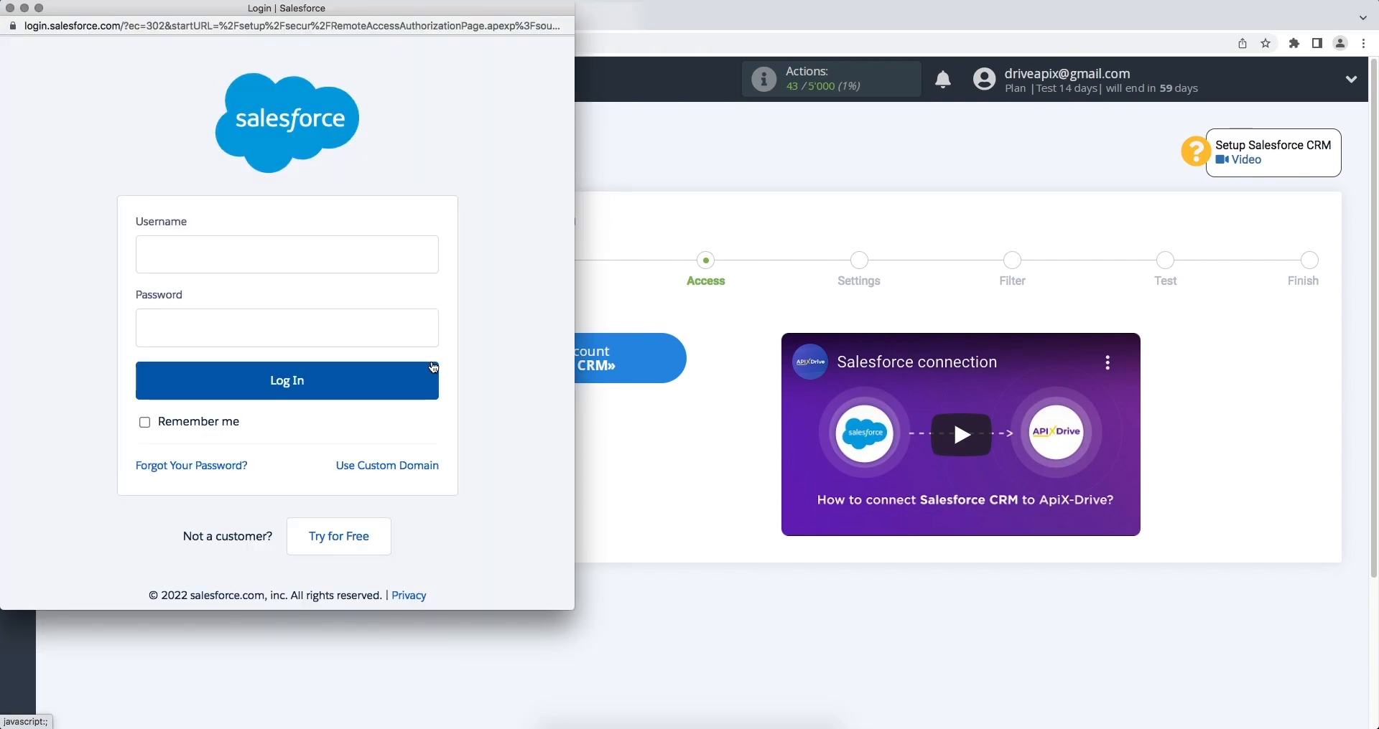
click(361, 258)
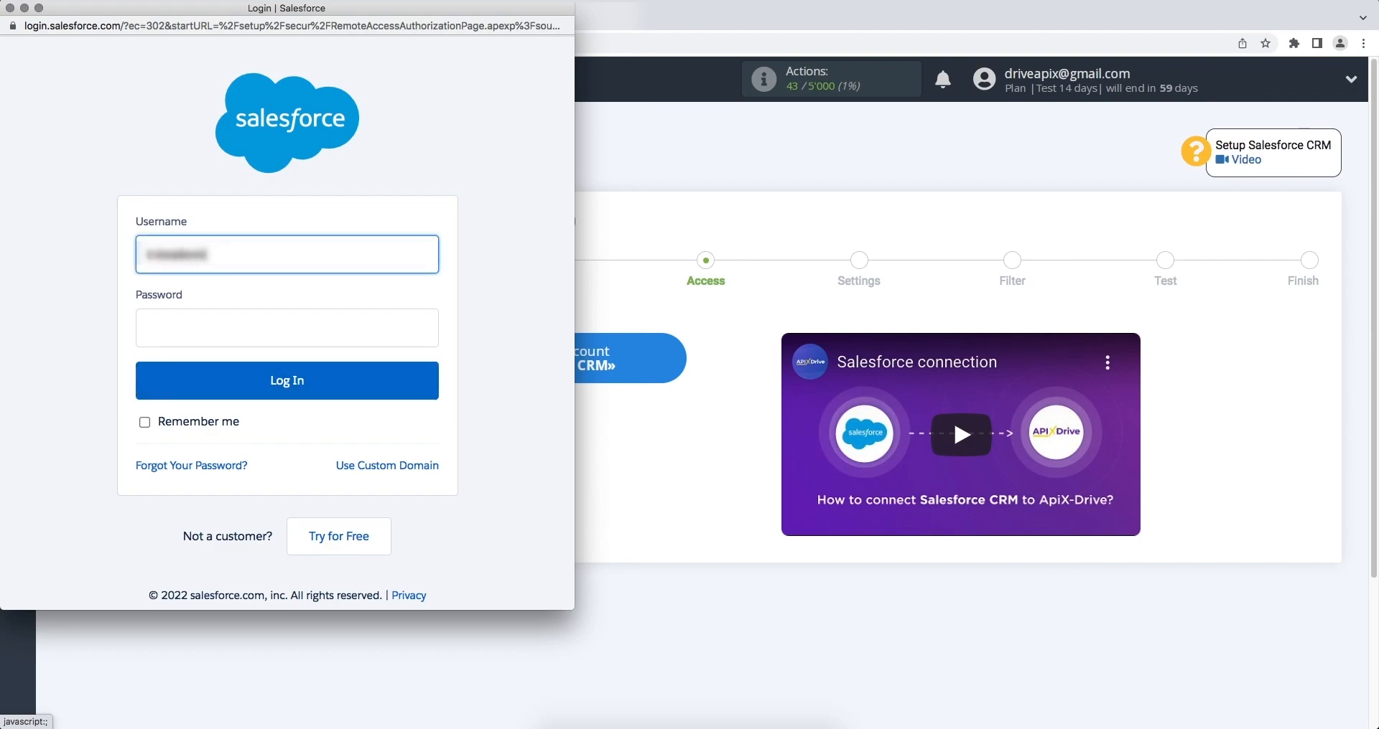
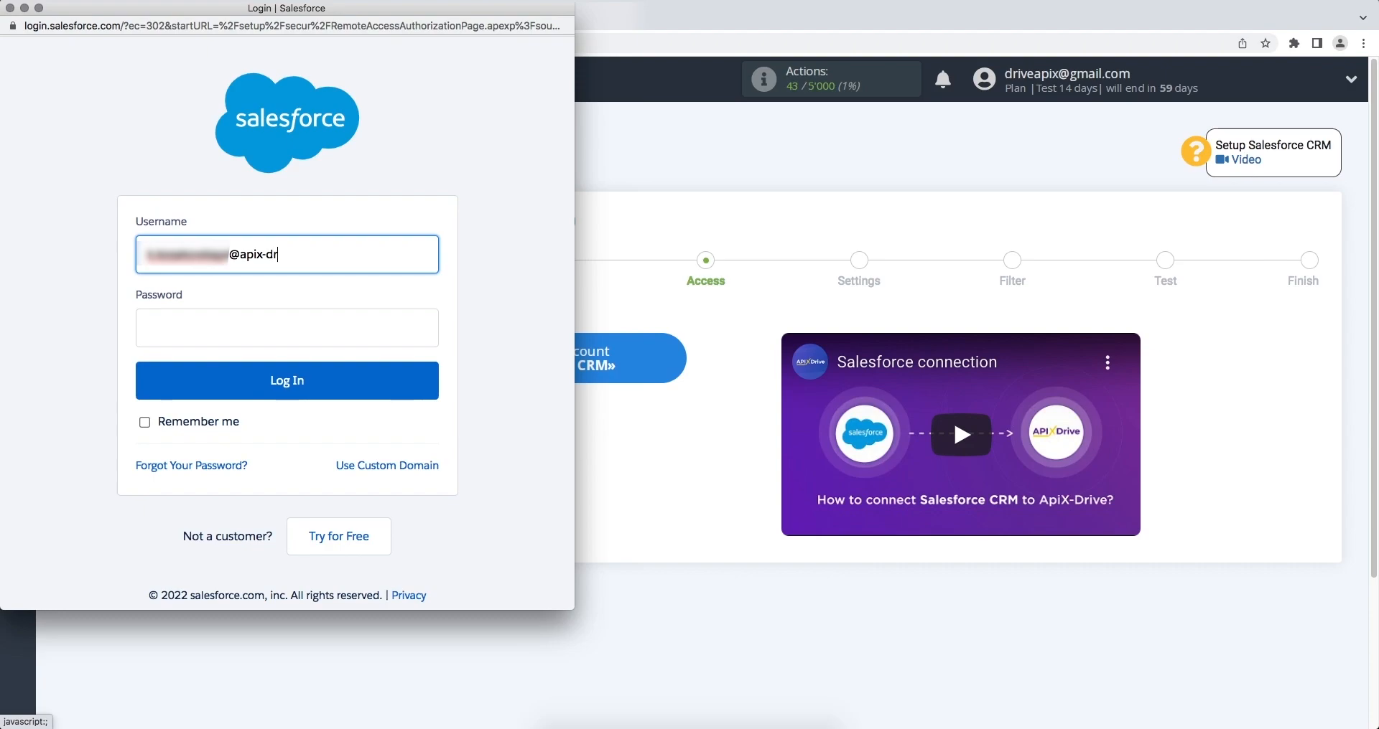
click(344, 317)
text(••••••)
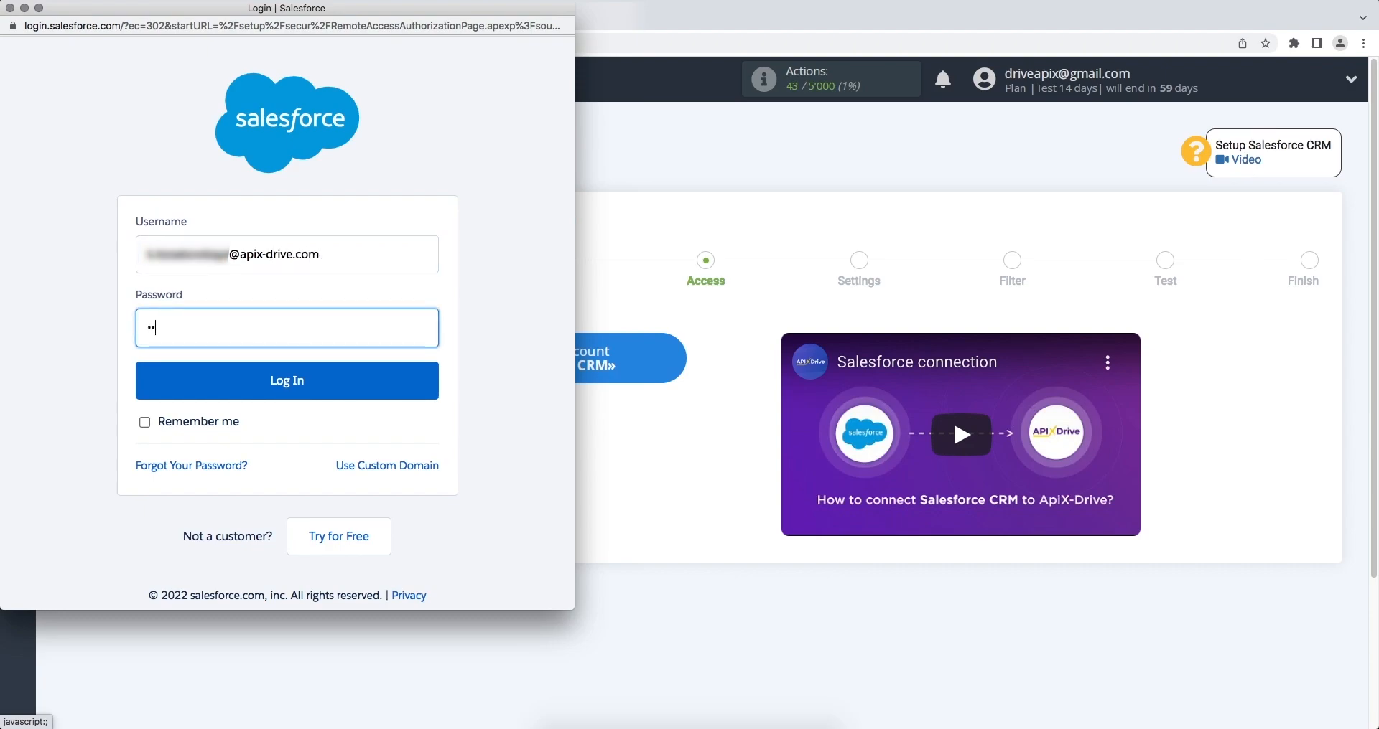
text(••••••)
click(354, 388)
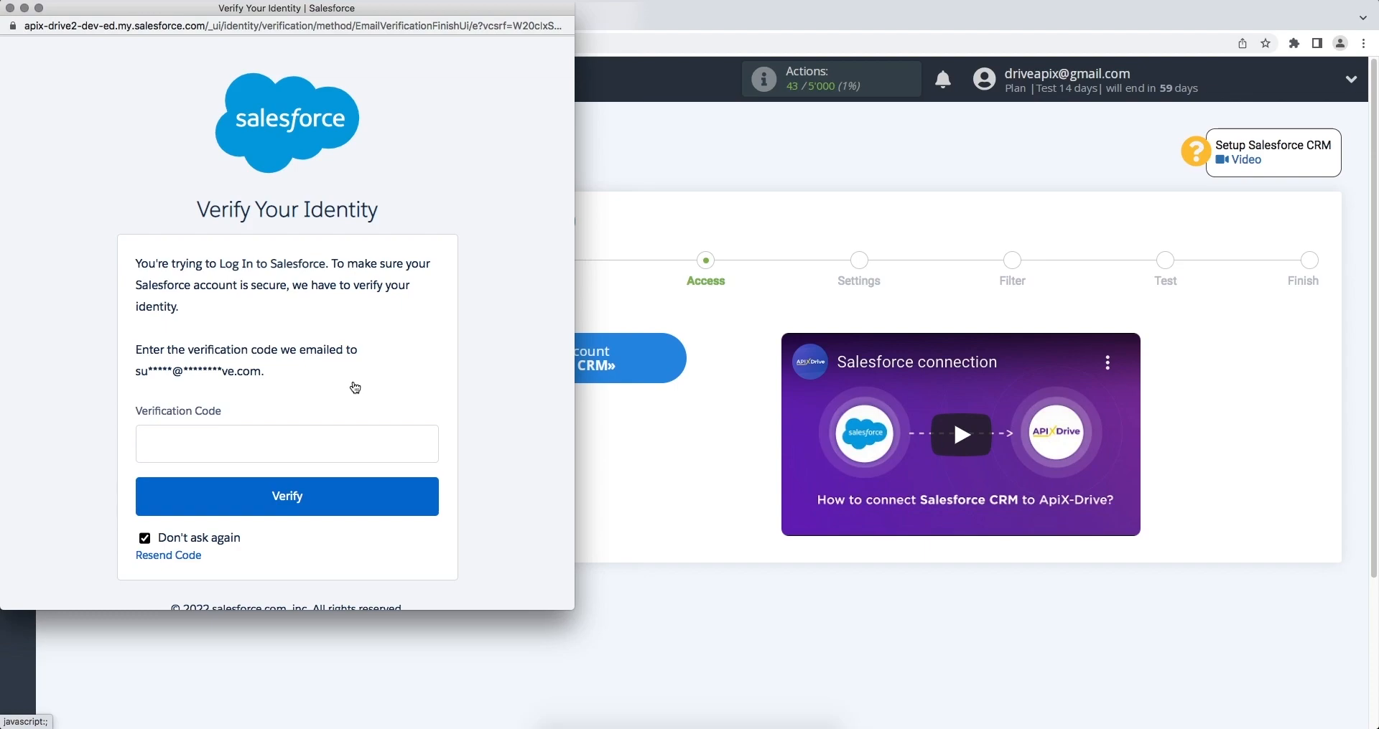
Enter the emailed verification code to confirm the Salesforce login.
click(325, 428)
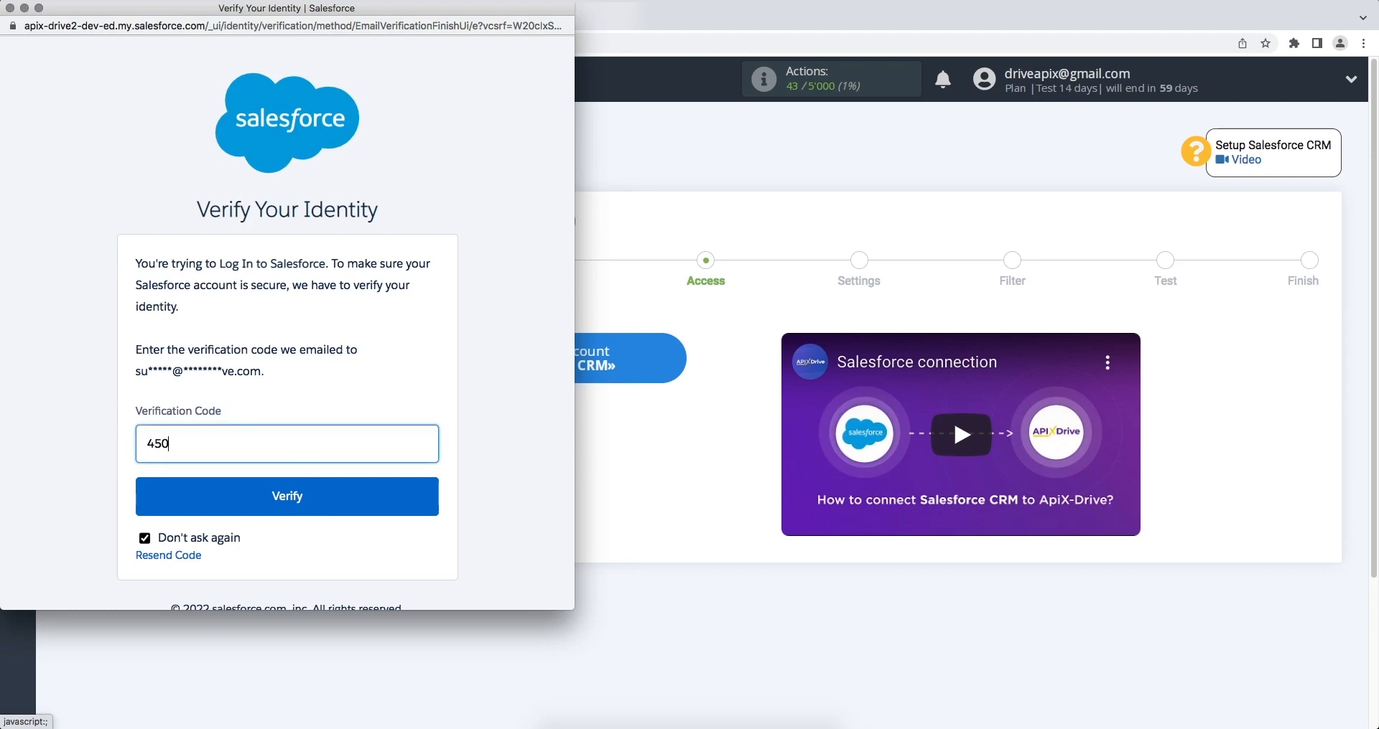
click(320, 507)
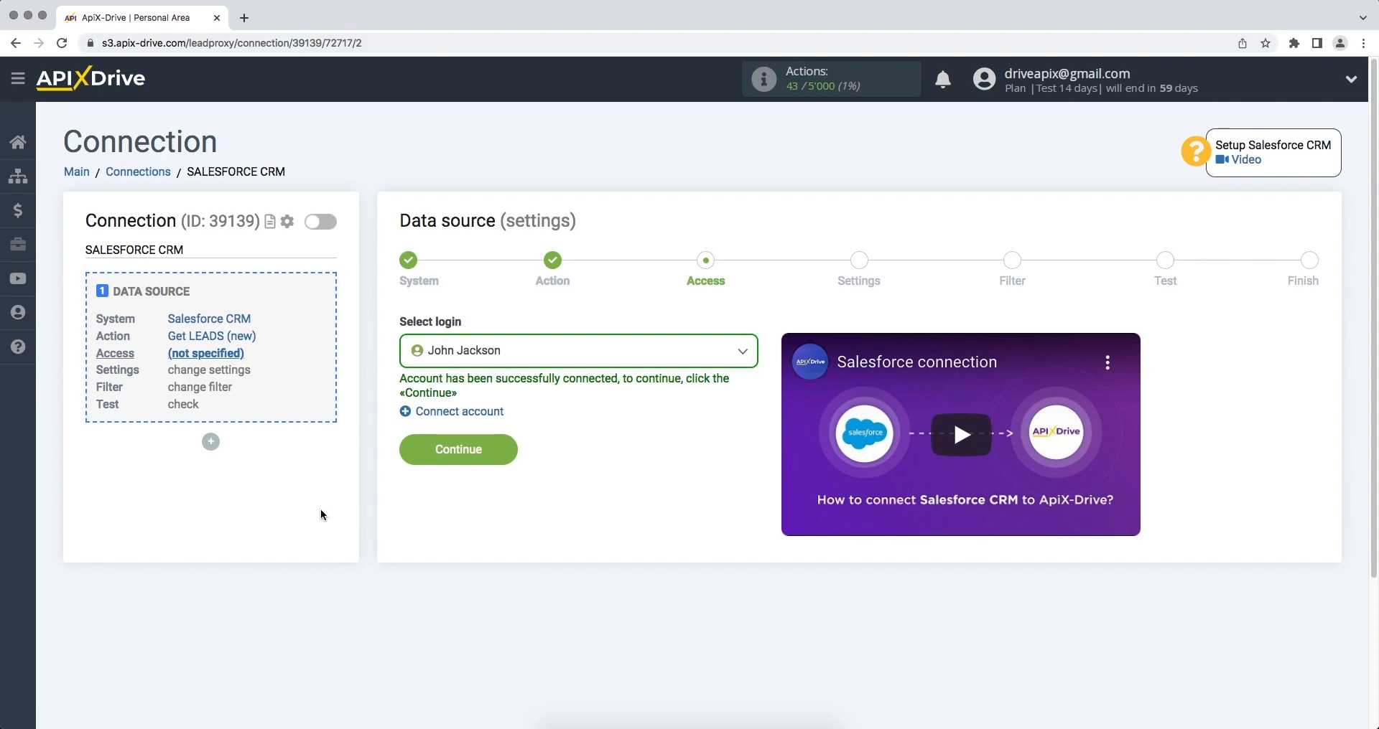
Select the connected Salesforce login and pass the Access, Settings and Filter steps unchanged.
click(475, 351)
click(475, 463)
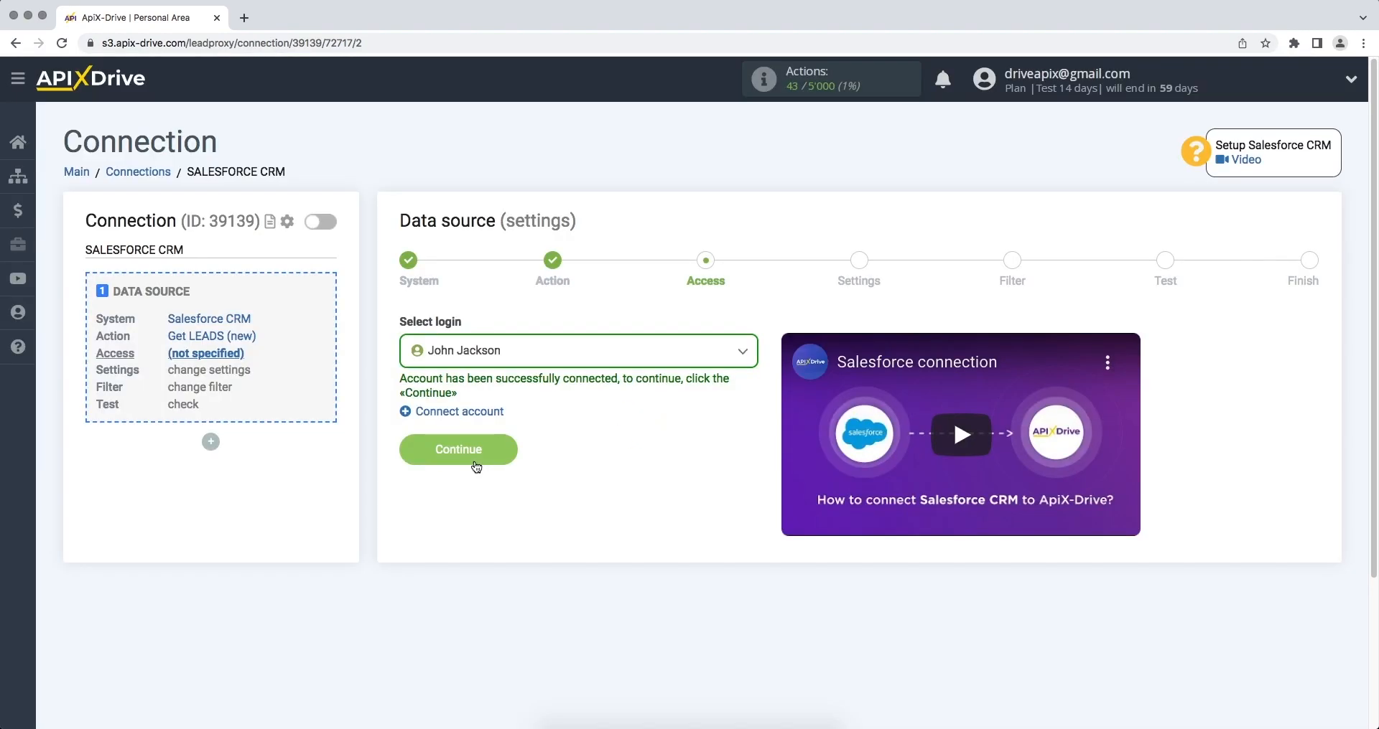
click(407, 458)
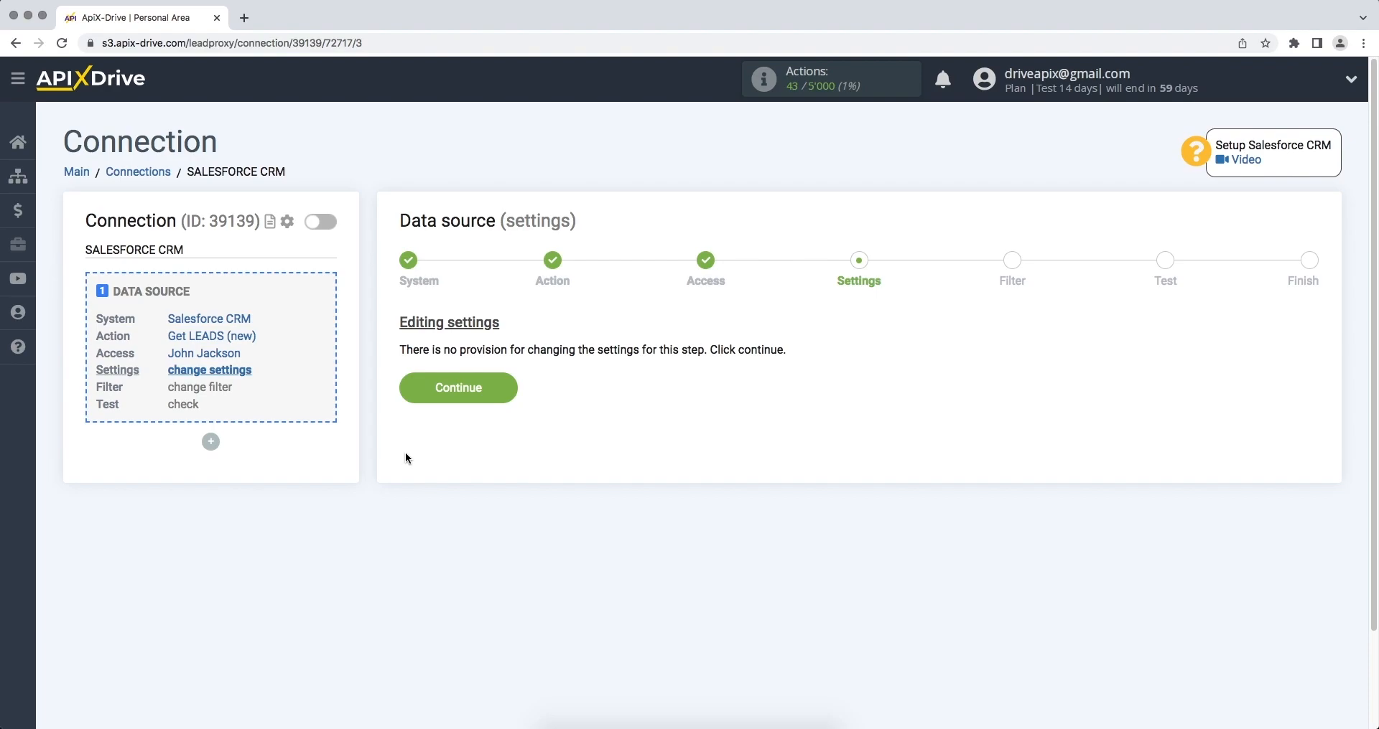
click(406, 395)
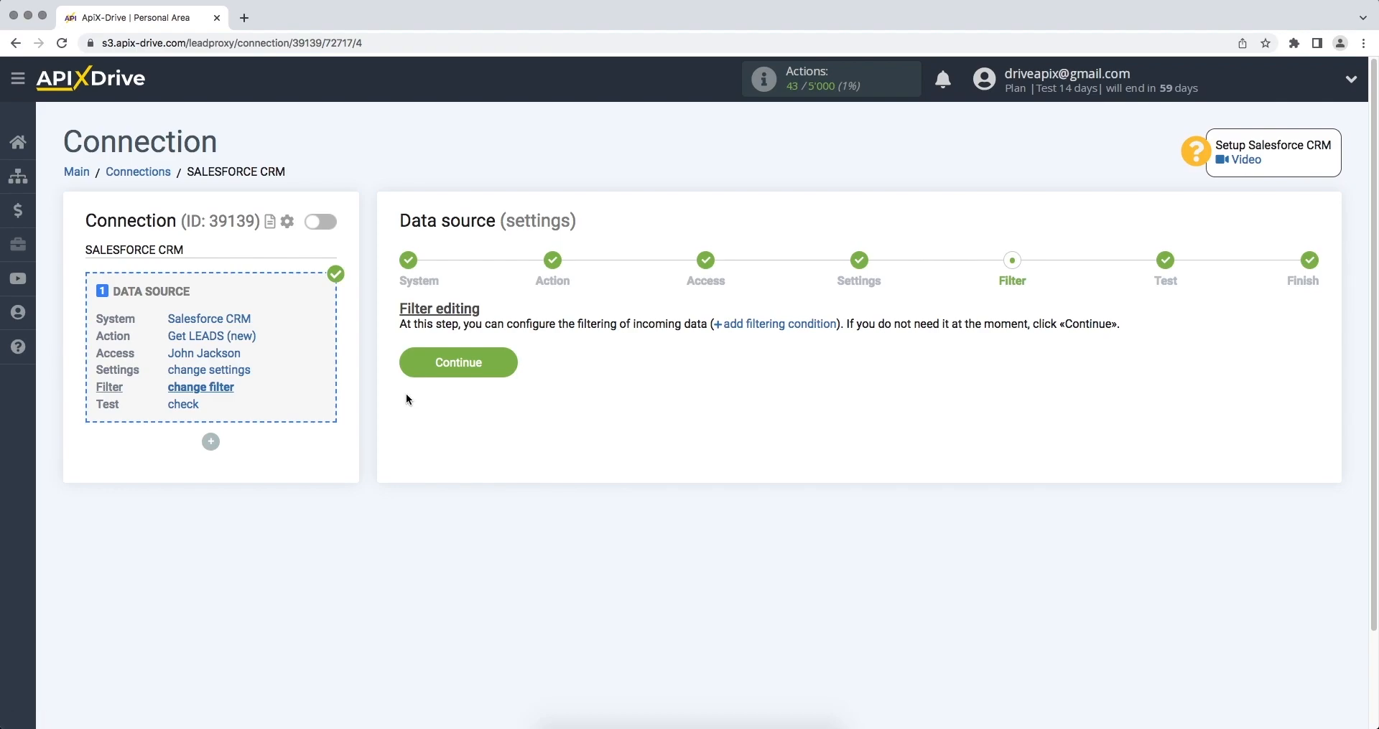
click(409, 372)
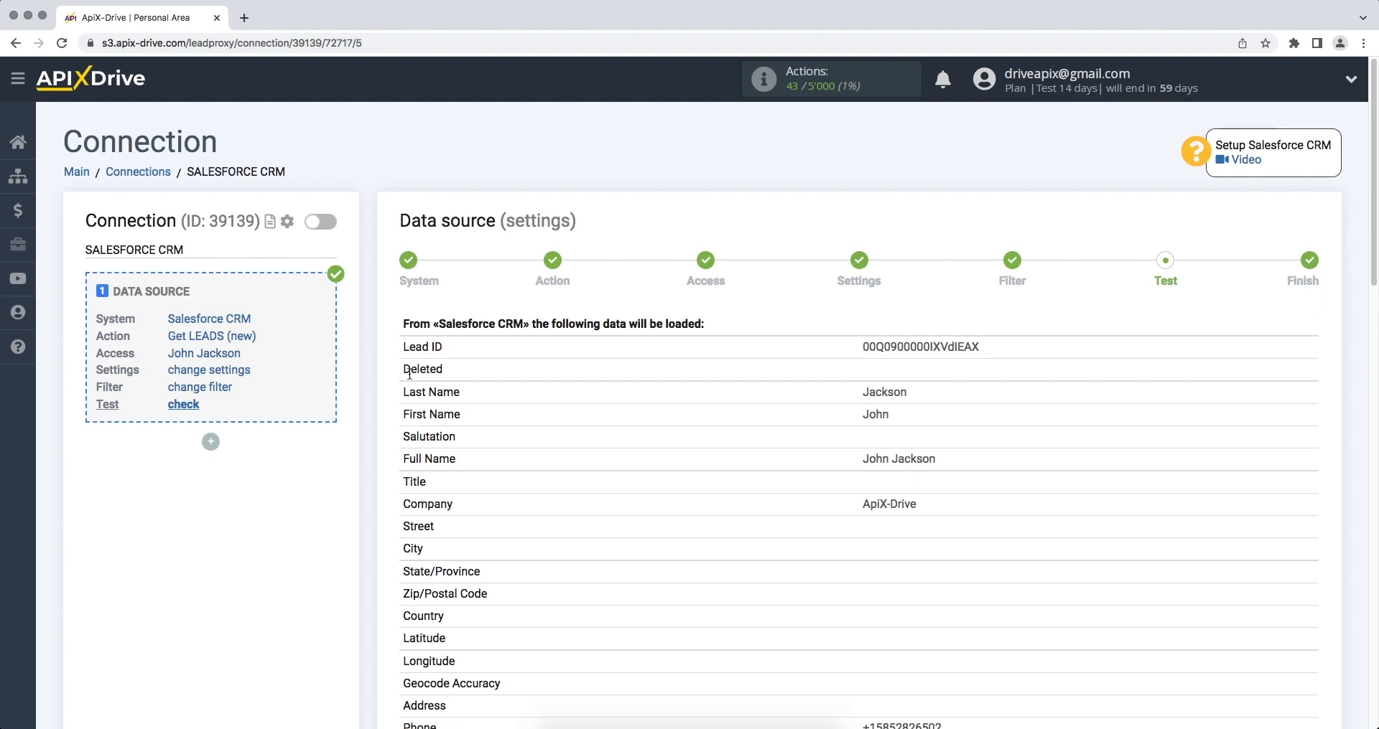
Accept the sample lead data and begin configuring the data destination.
scroll(409, 372, down, 15)
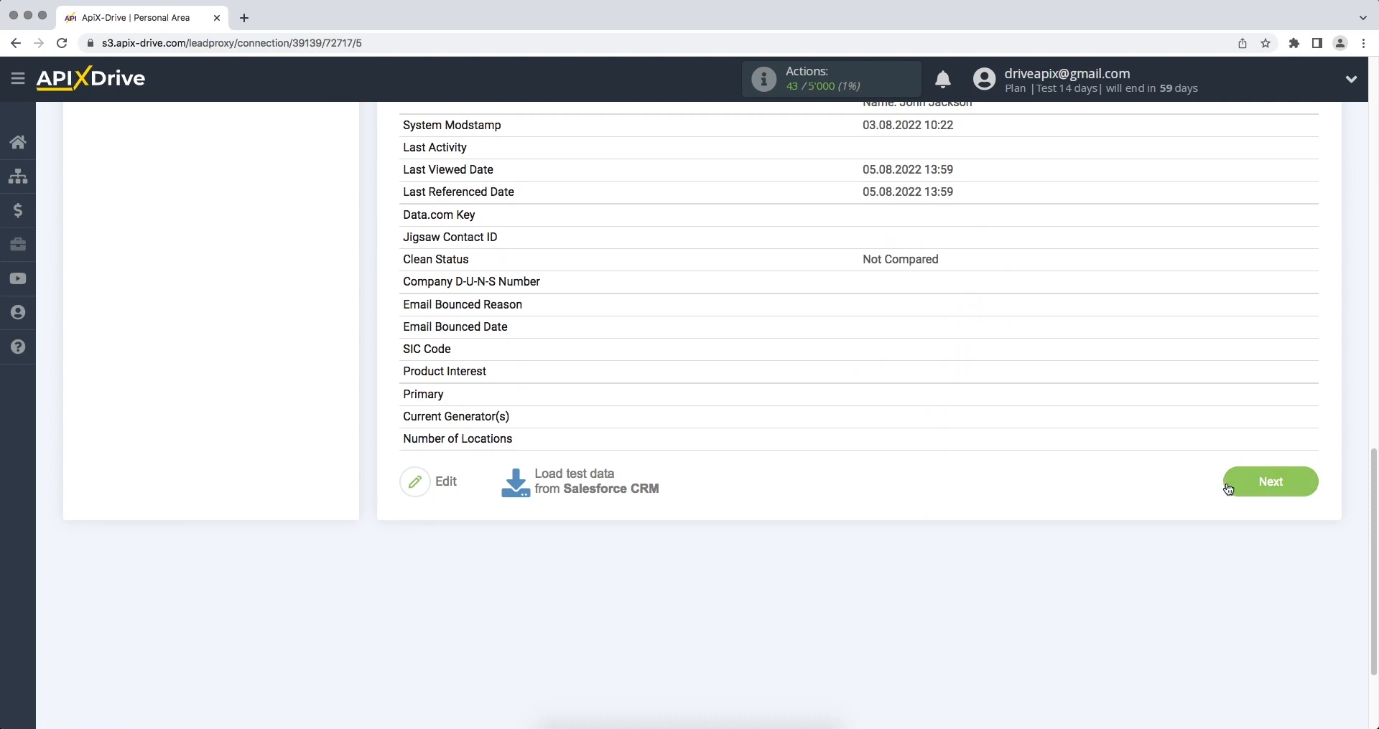
click(1268, 482)
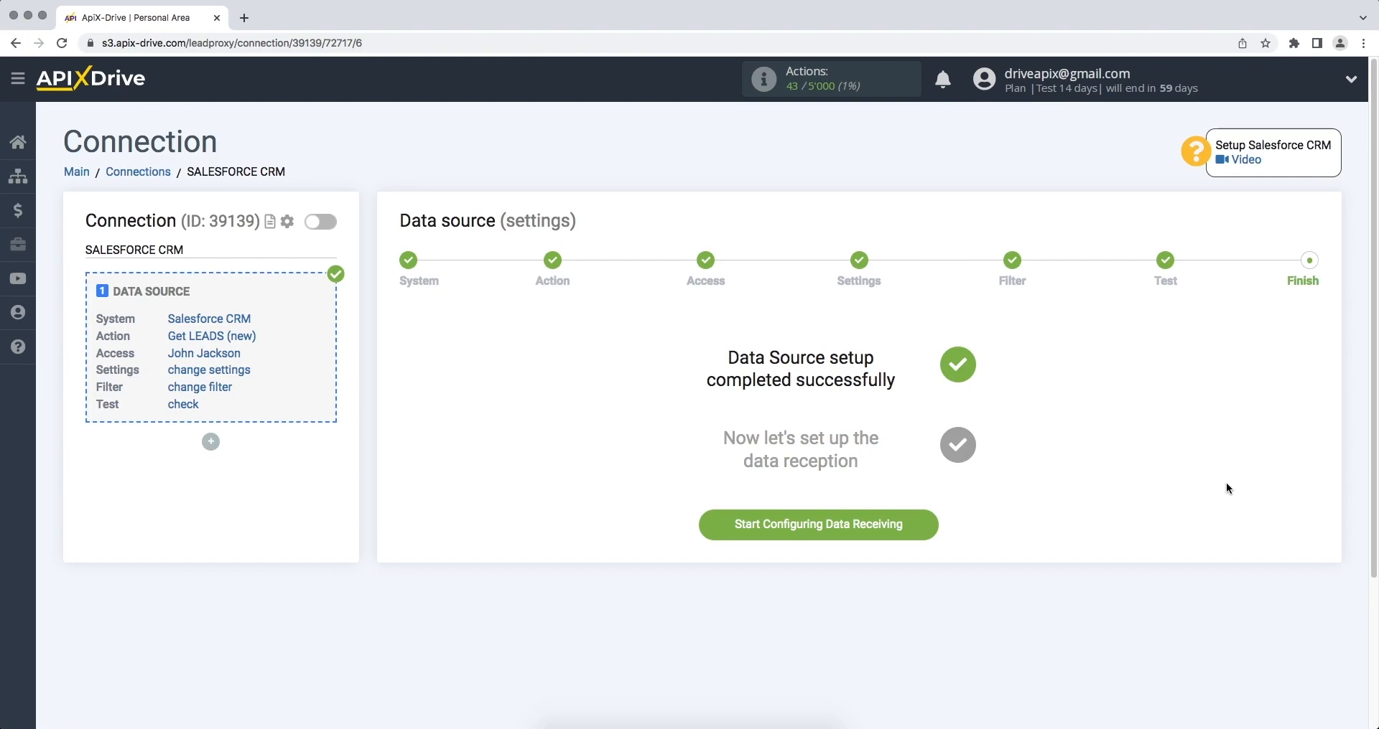
click(718, 525)
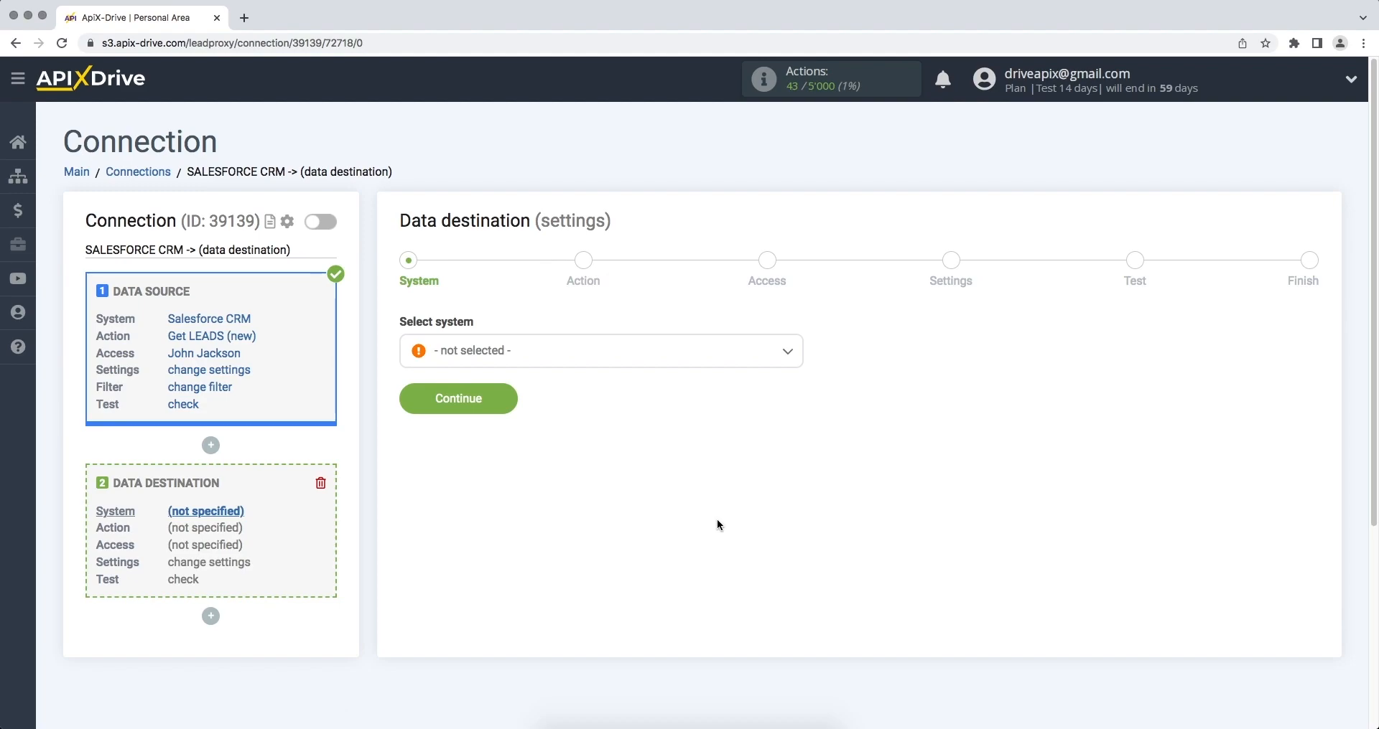
Choose Zoho CRM as the destination system.
click(679, 359)
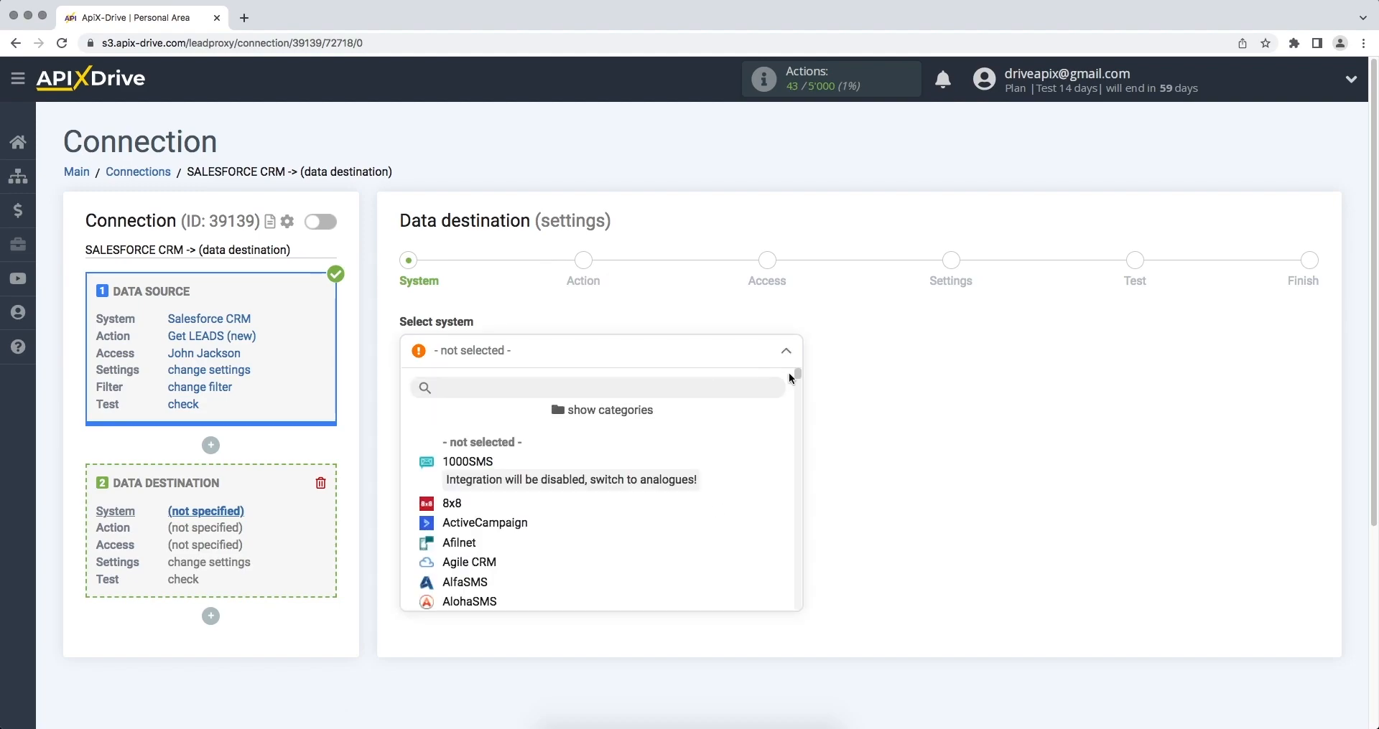
drag(797, 376, 797, 605)
click(522, 581)
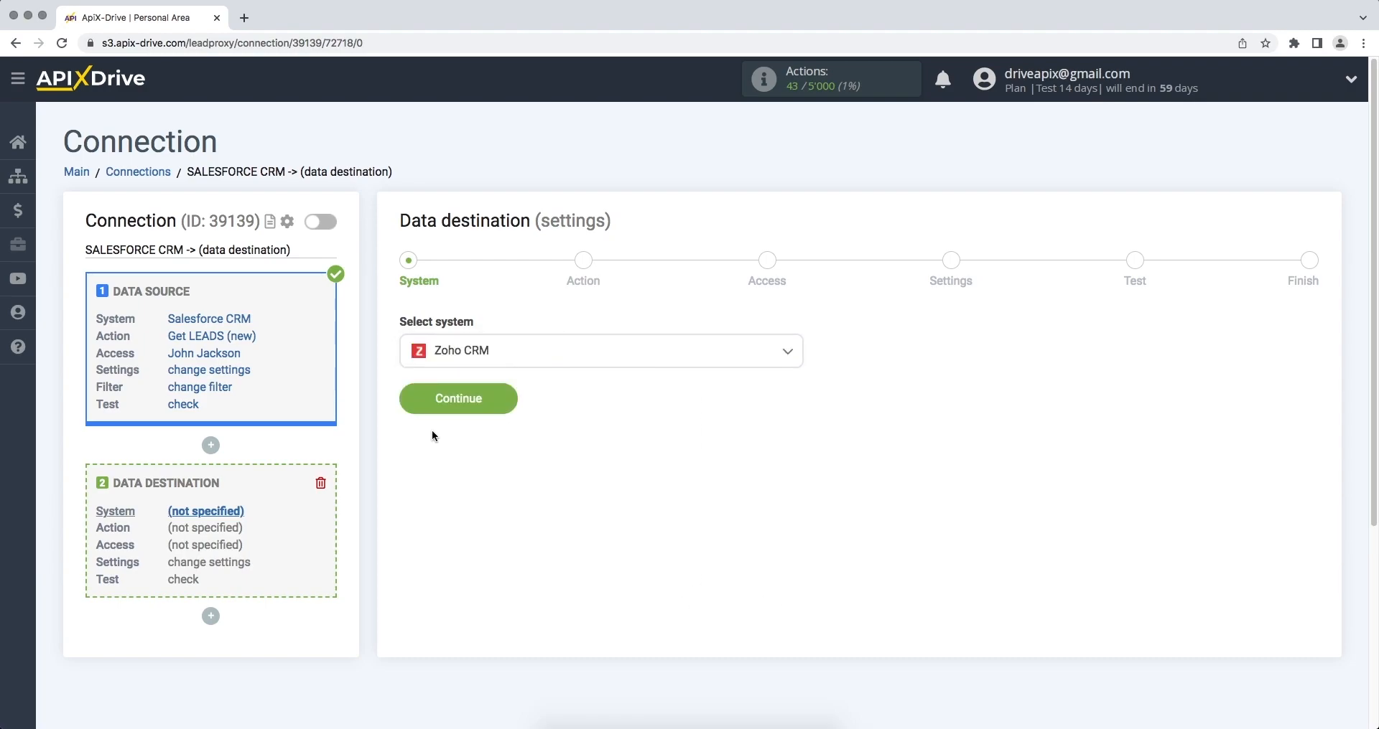
click(415, 405)
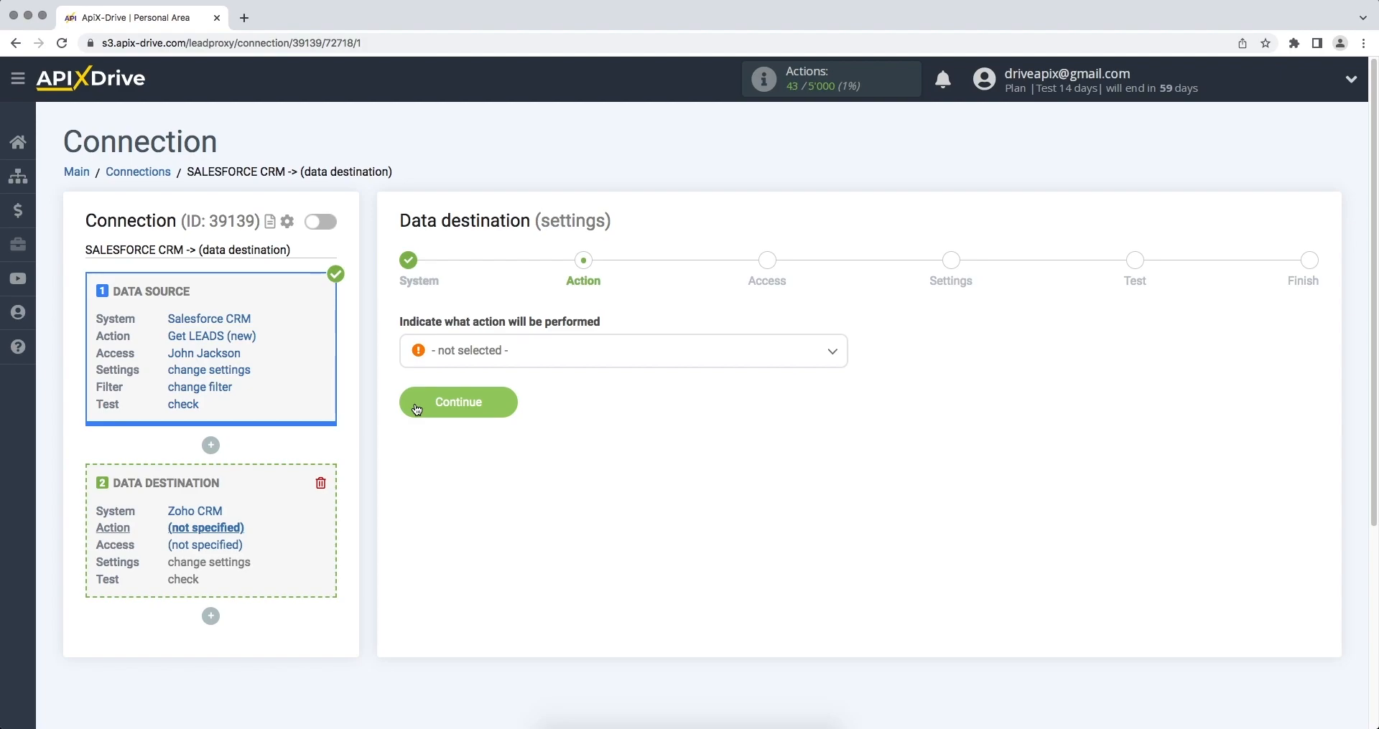
Set the destination action to Create a Contact and begin connecting a Zoho account.
click(474, 346)
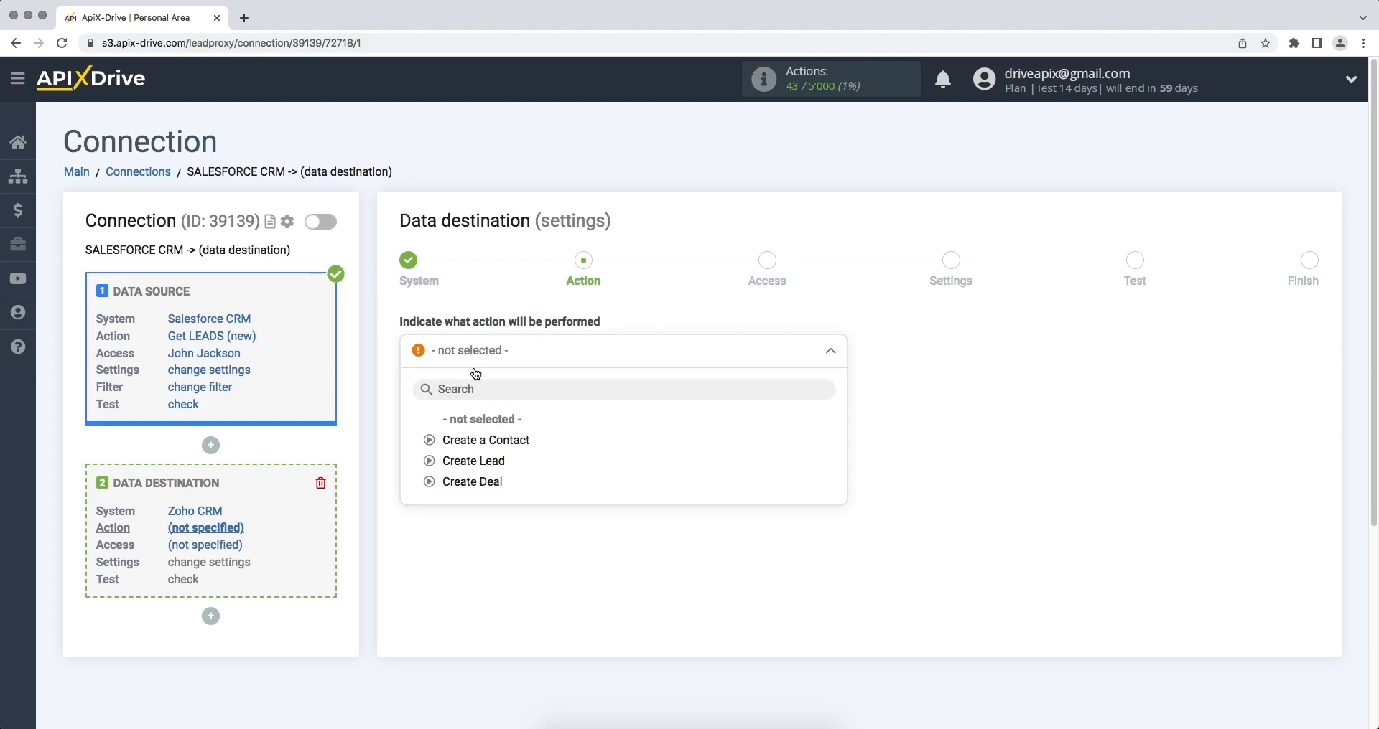
click(485, 441)
click(438, 403)
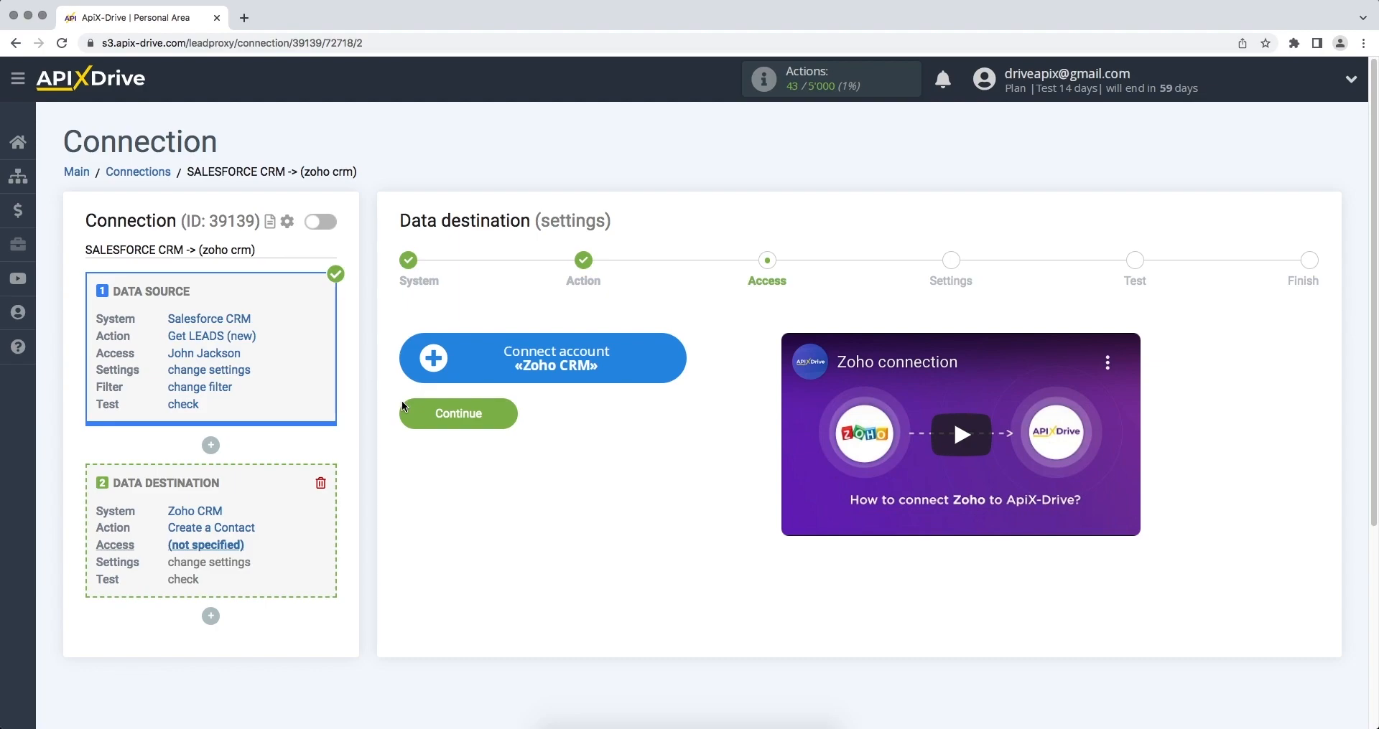
click(421, 365)
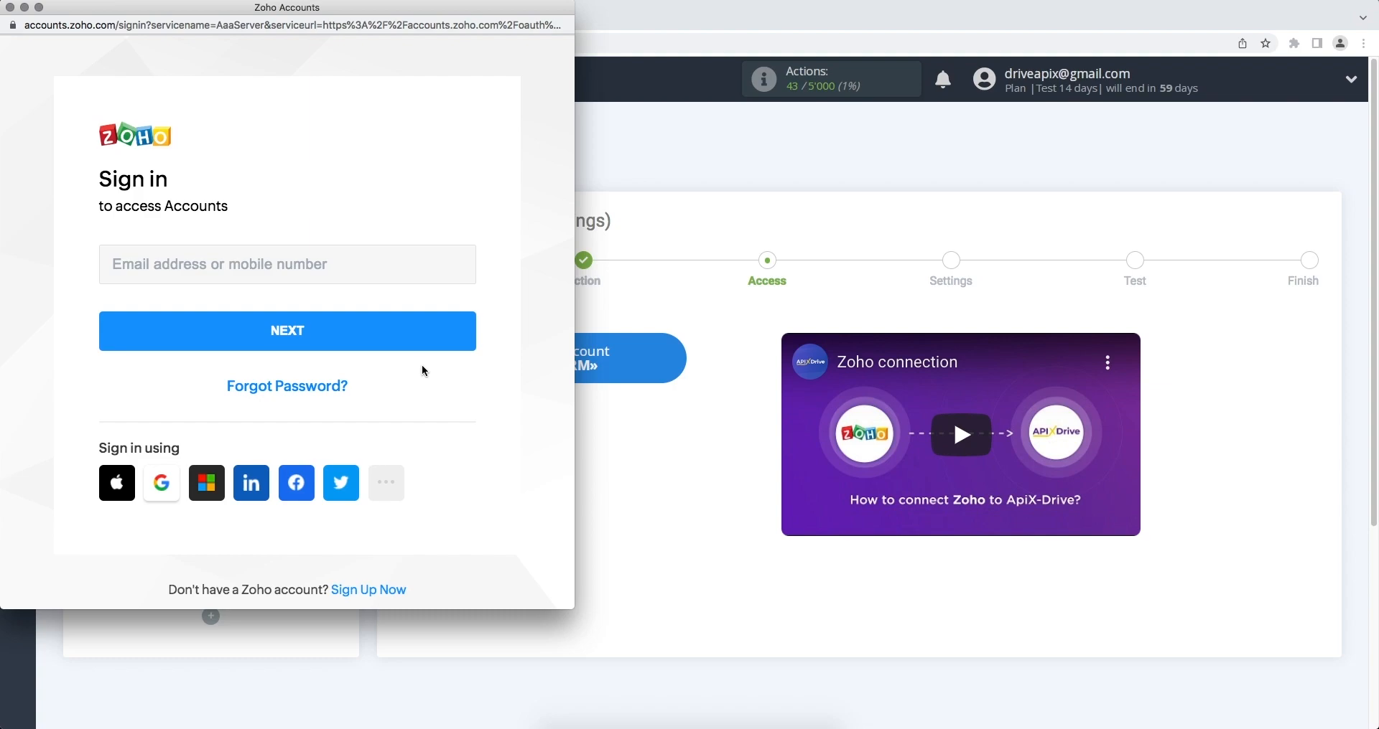
Sign in to Zoho with the account email and password and grant ApiX-Drive access.
click(369, 266)
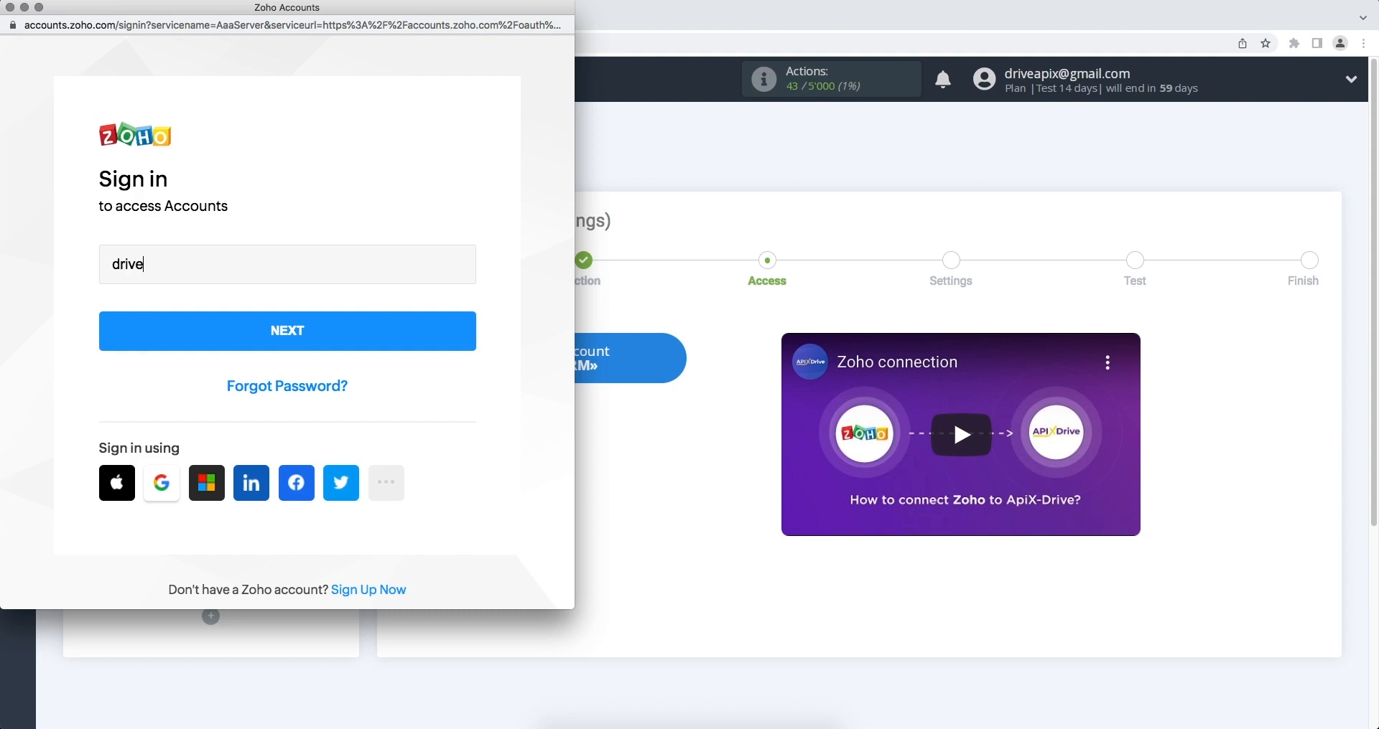
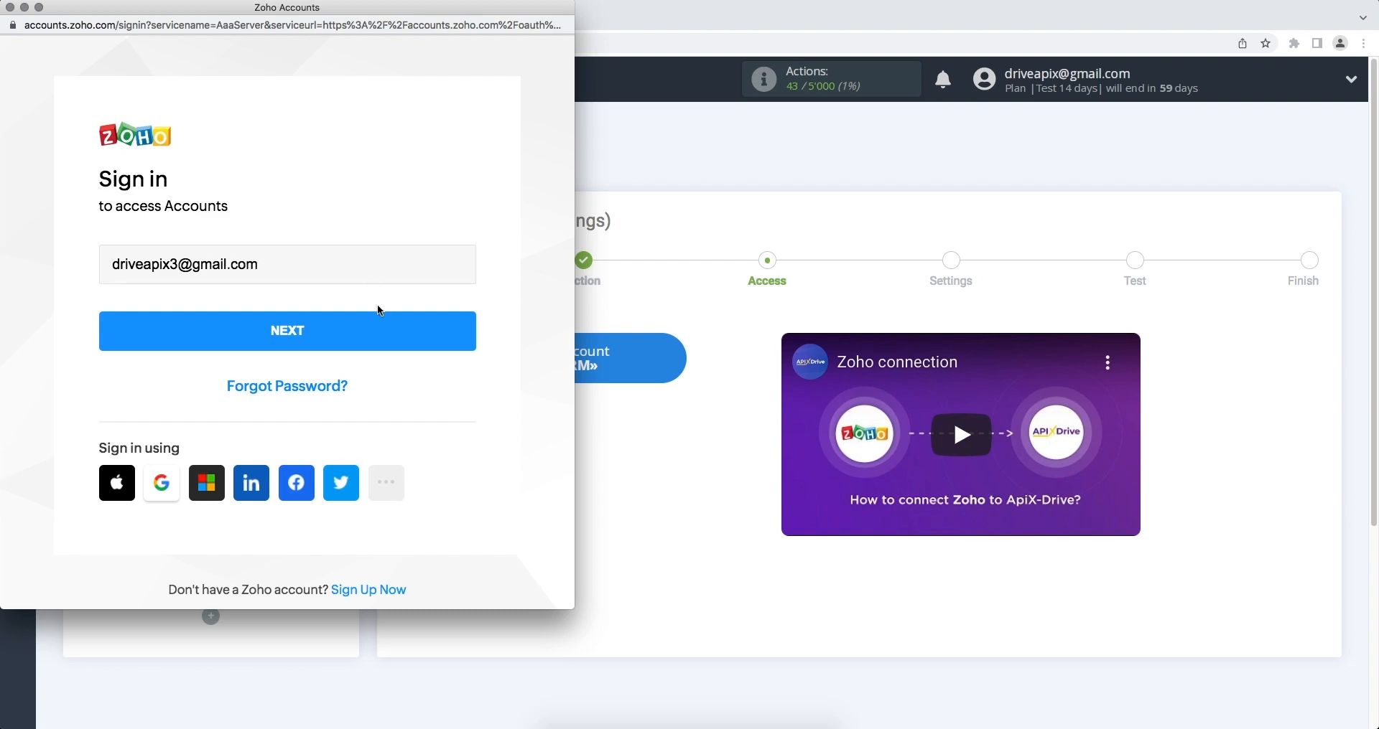
key(Return)
text(••••••••)
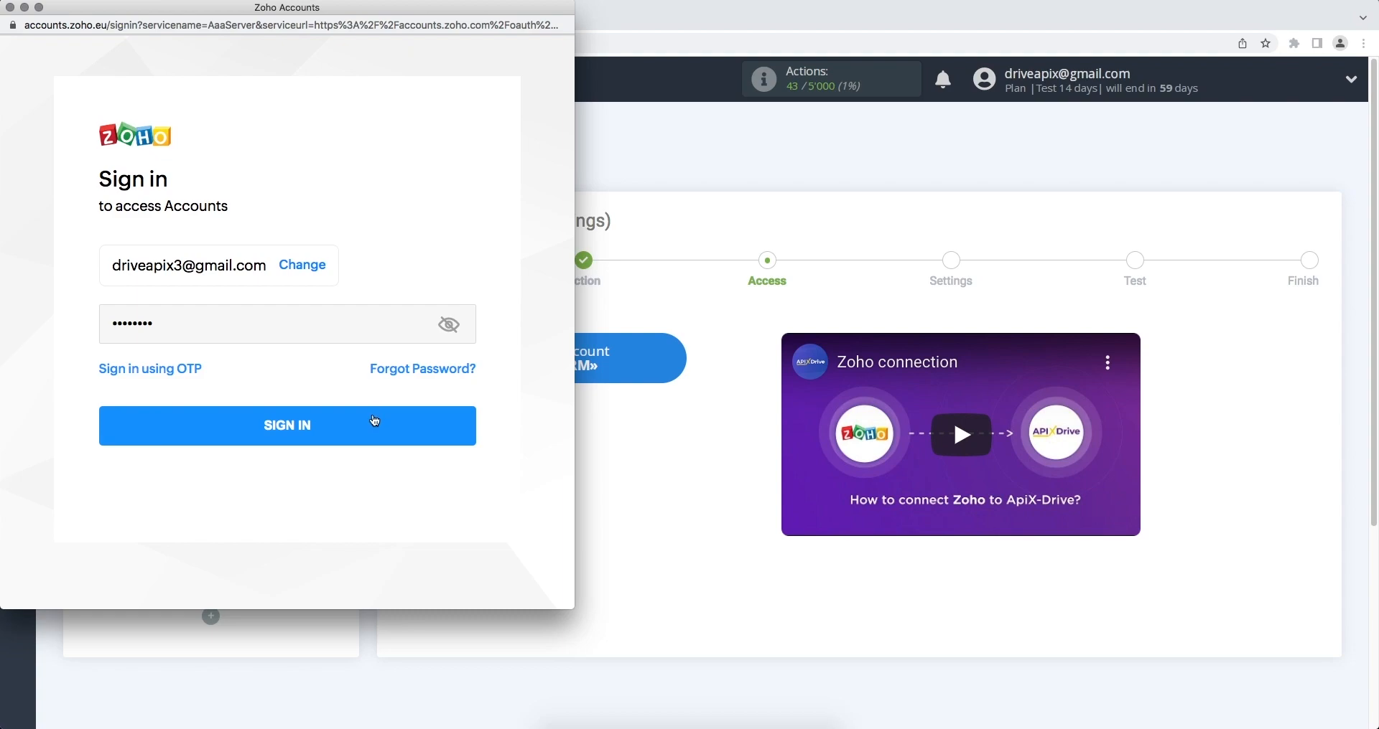
click(374, 420)
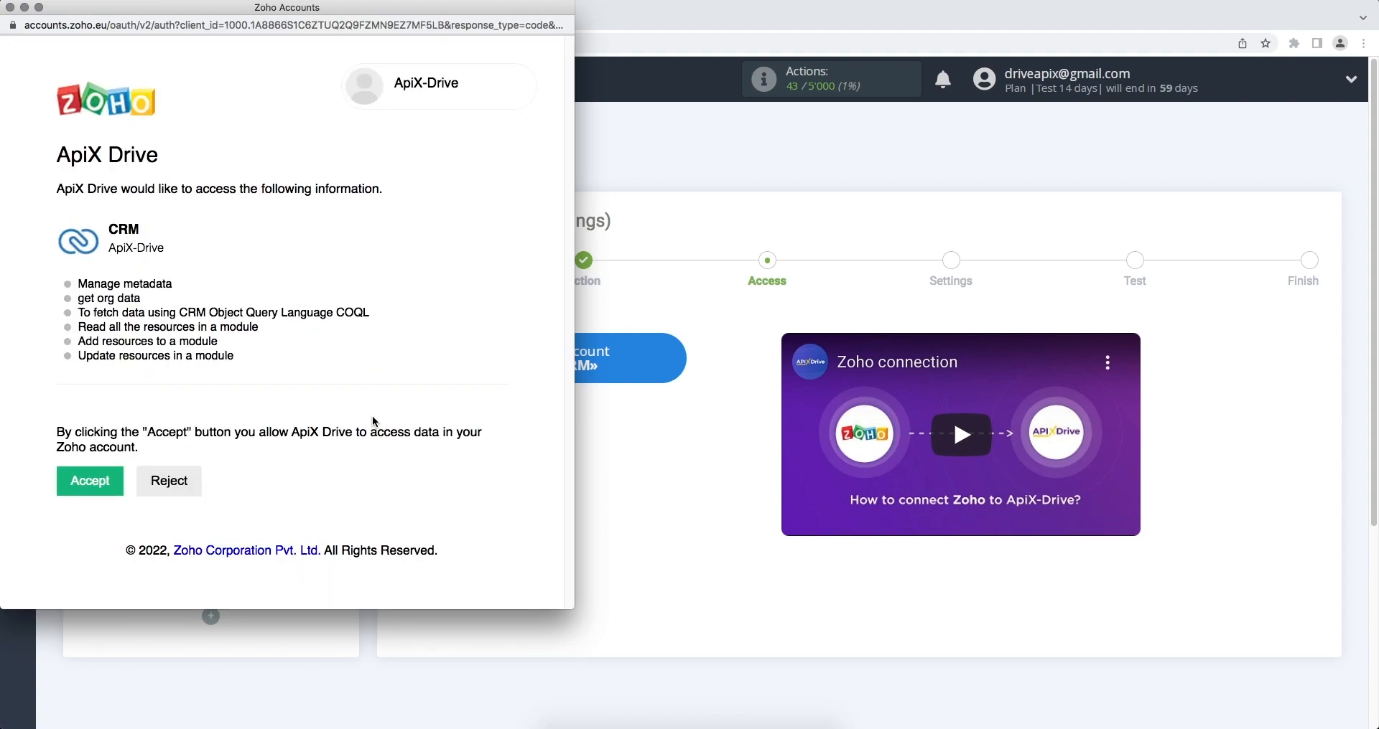
click(96, 484)
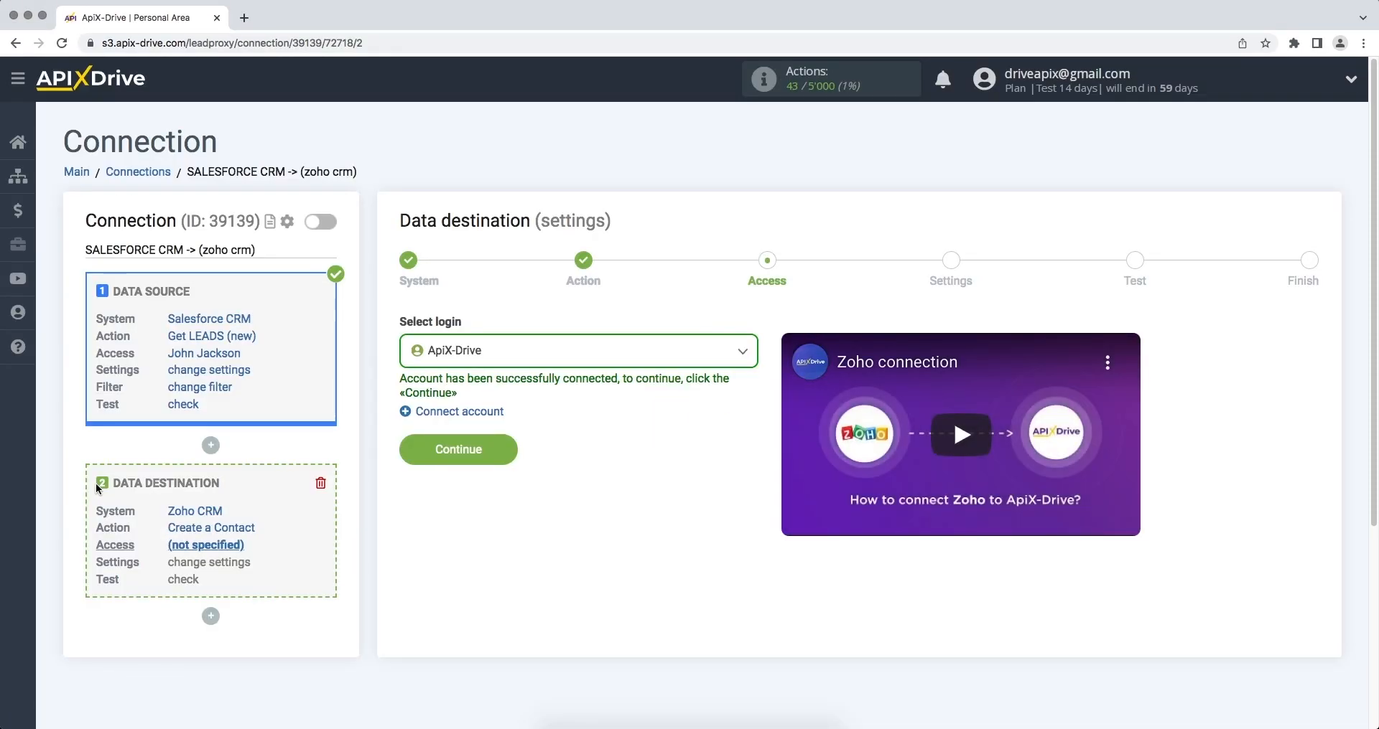
Select the connected Zoho login on the Access step and continue.
click(416, 354)
click(439, 461)
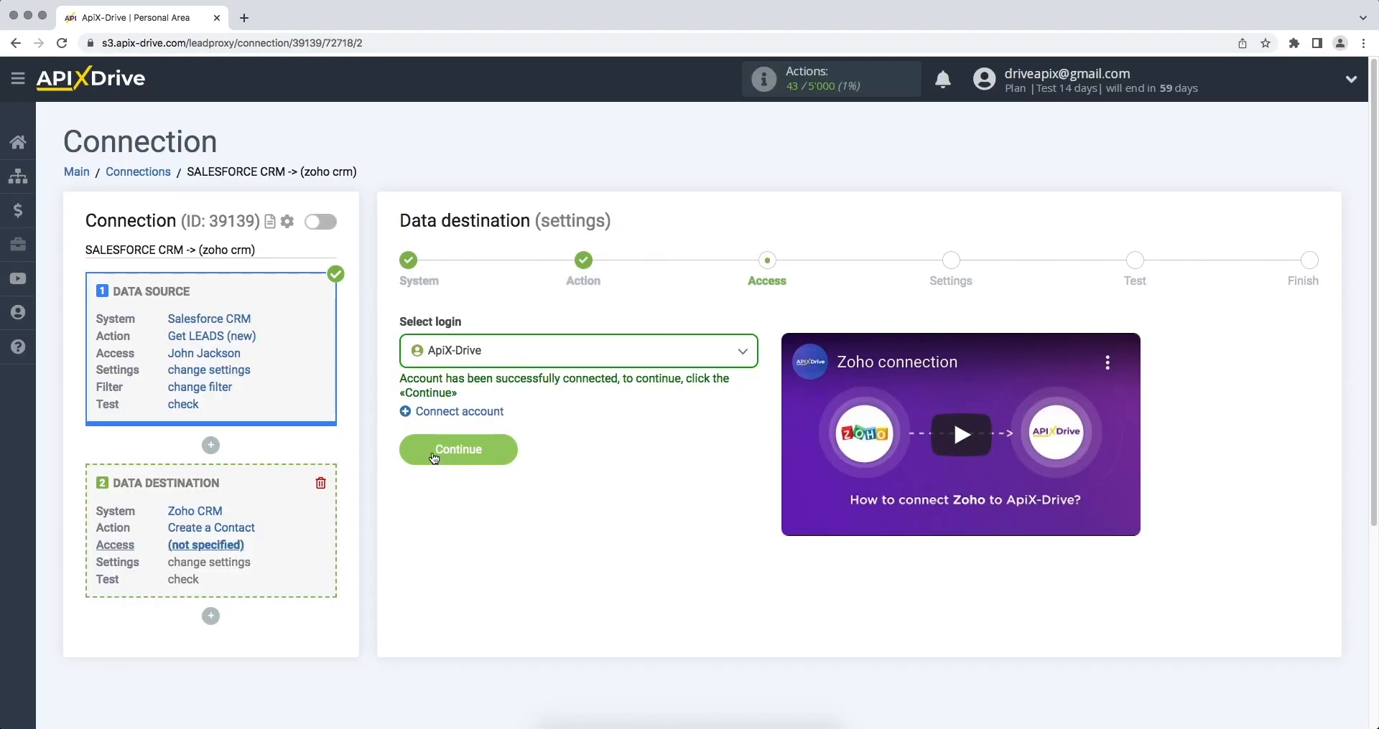
click(402, 450)
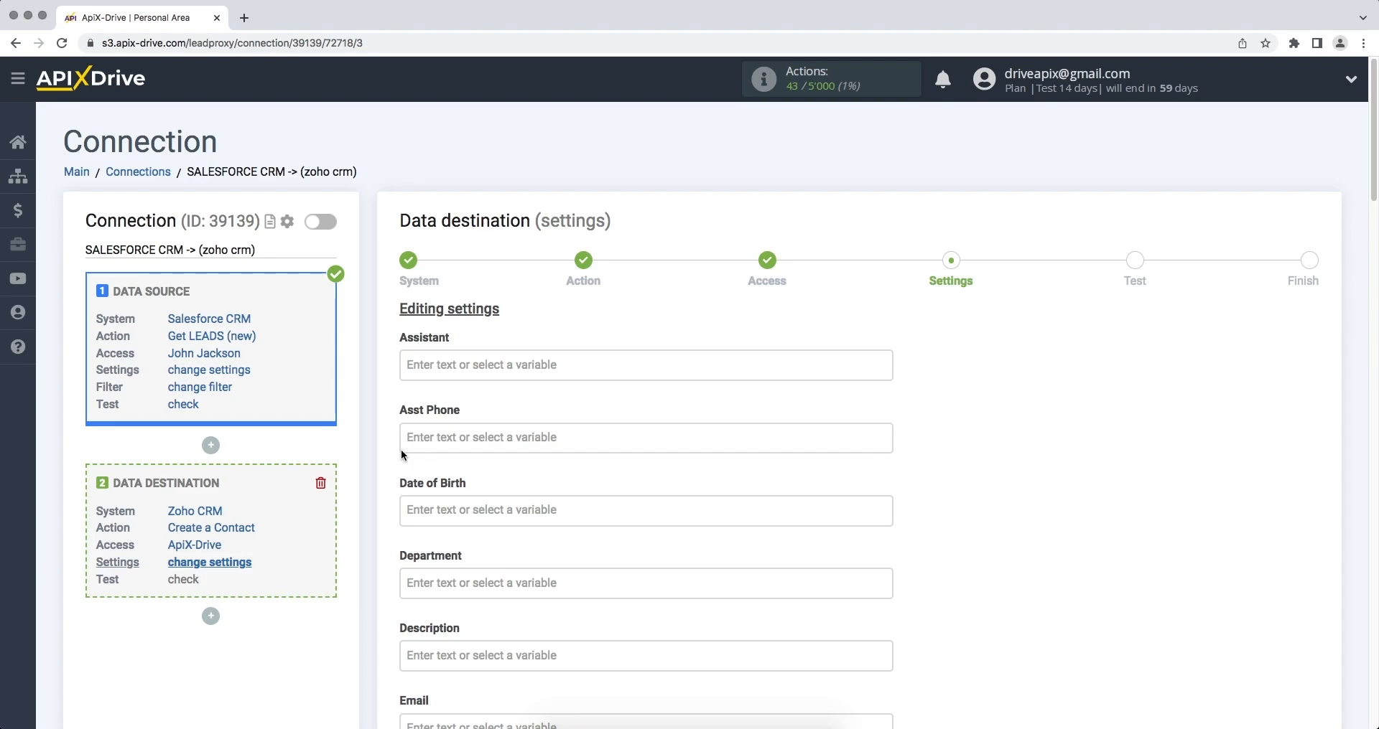
Map the Salesforce lead's Email variable into the contact's Email field.
scroll(401, 450, down, 2)
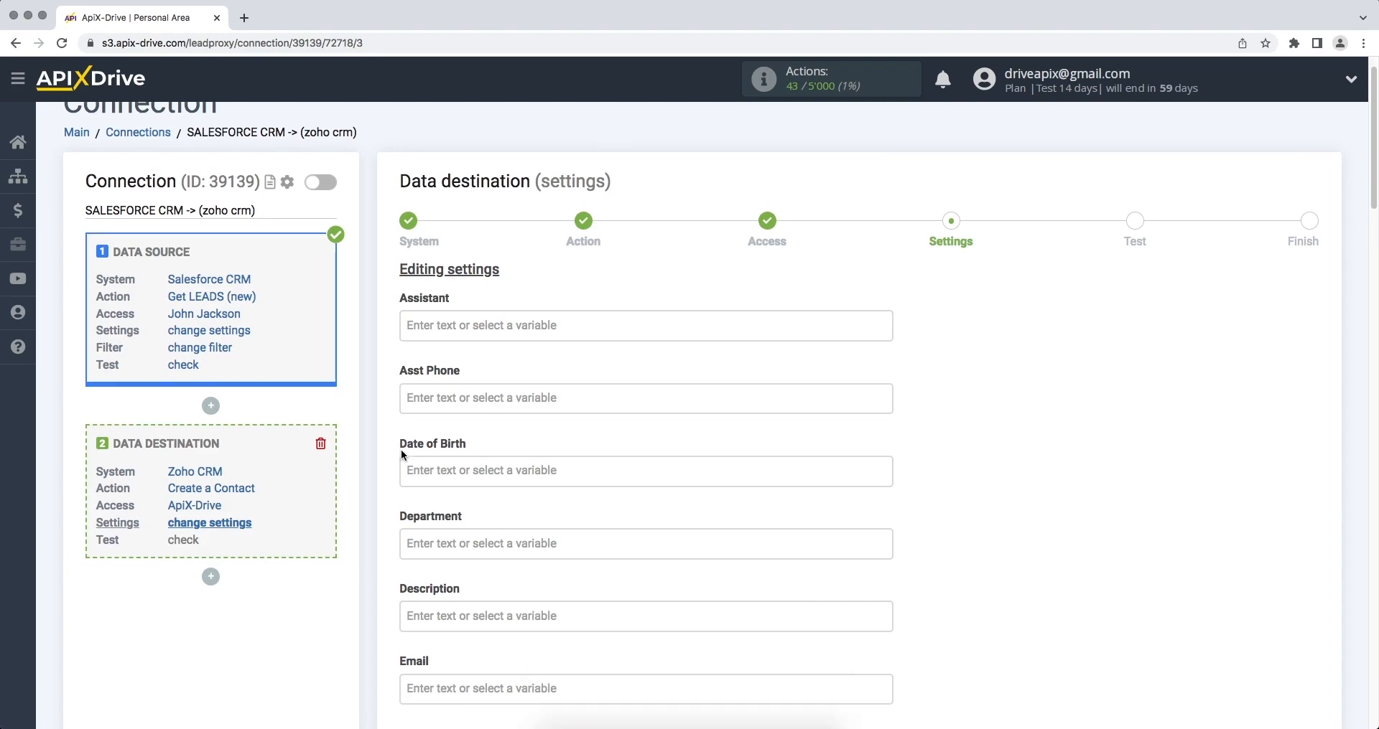
click(438, 658)
drag(881, 317, 880, 393)
click(609, 468)
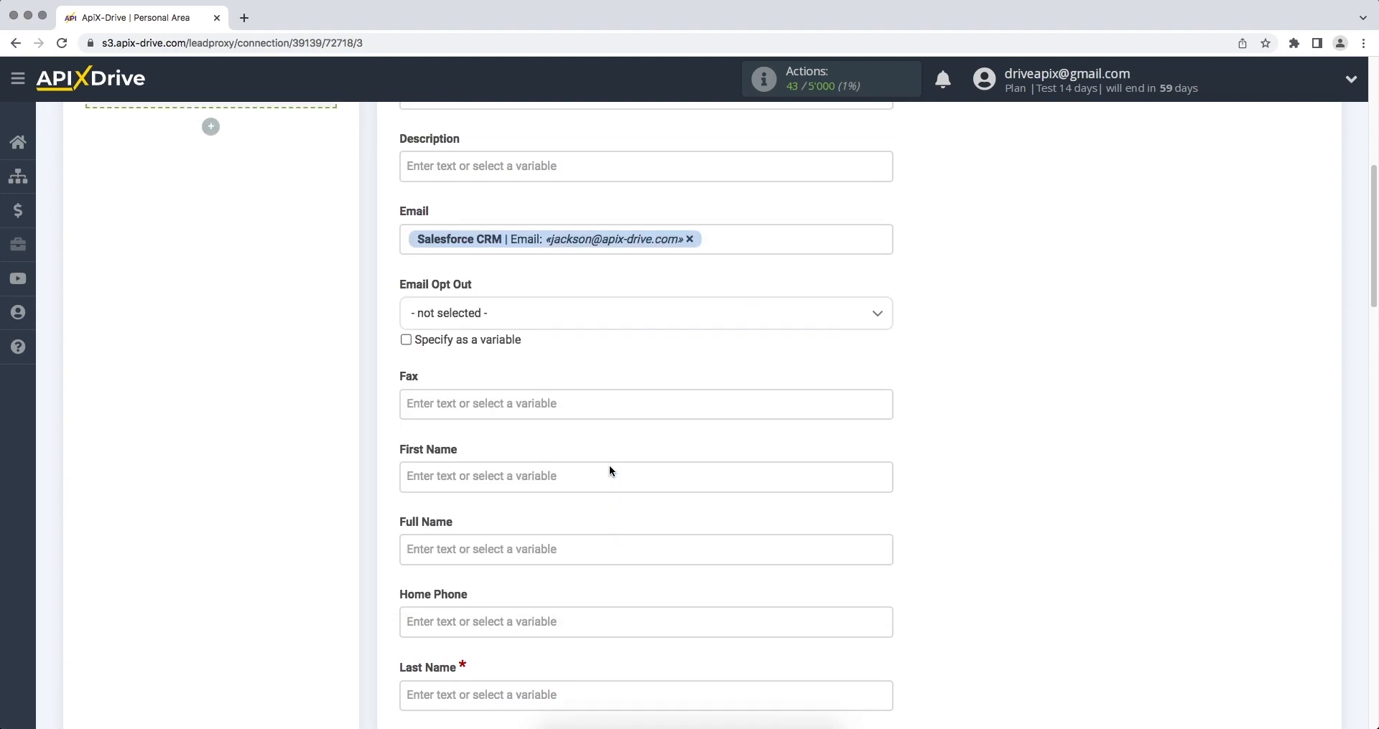
Type 'New lead from Salesforce CRM' in Description, with a second line 'Date/Time'.
click(507, 176)
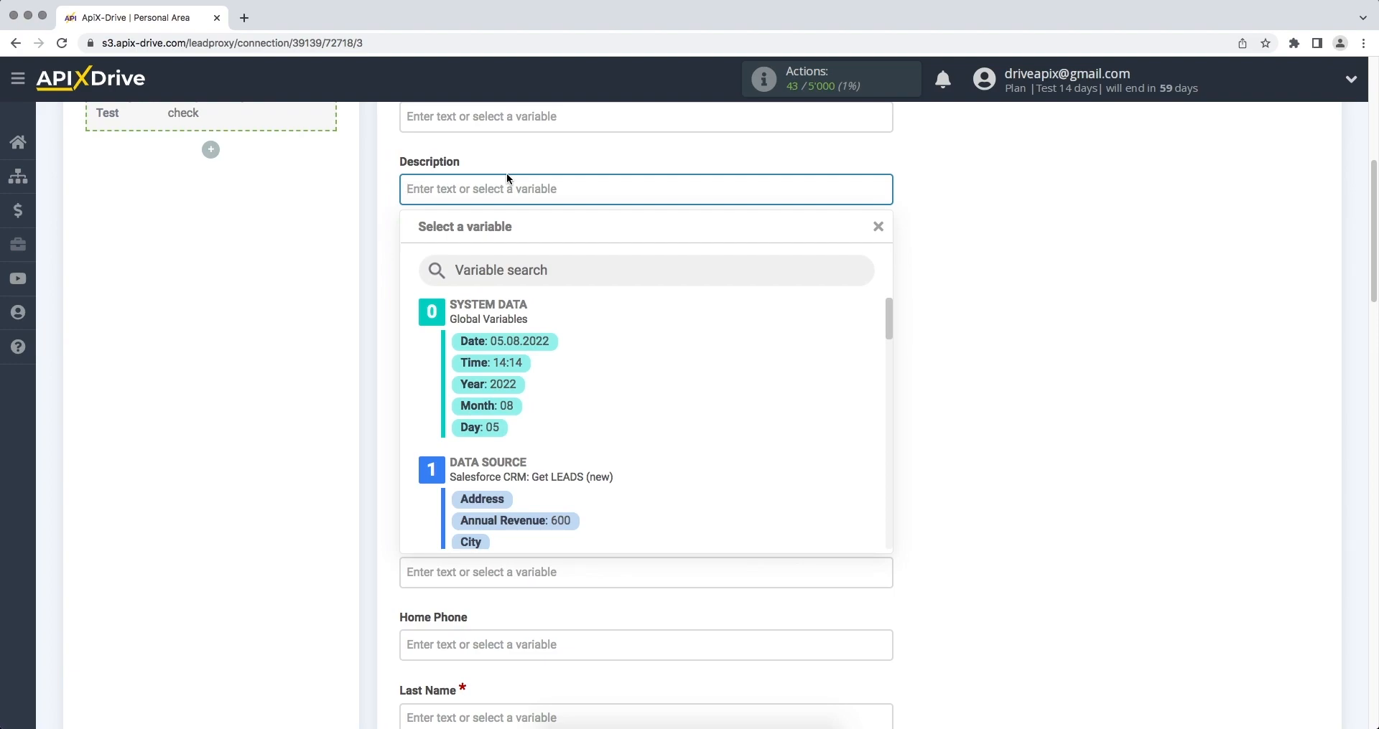
text(New lead from Salesforce CRM)
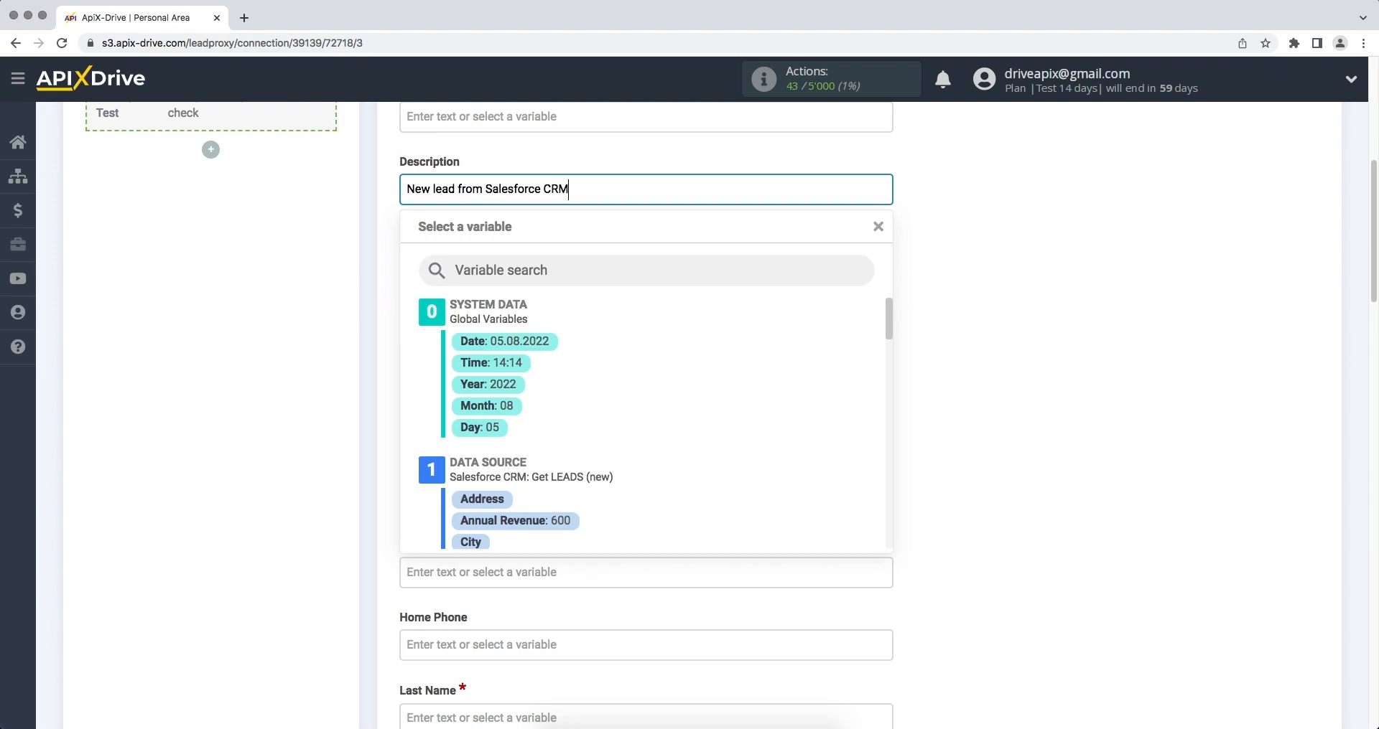
key(Return)
text(Date/Time)
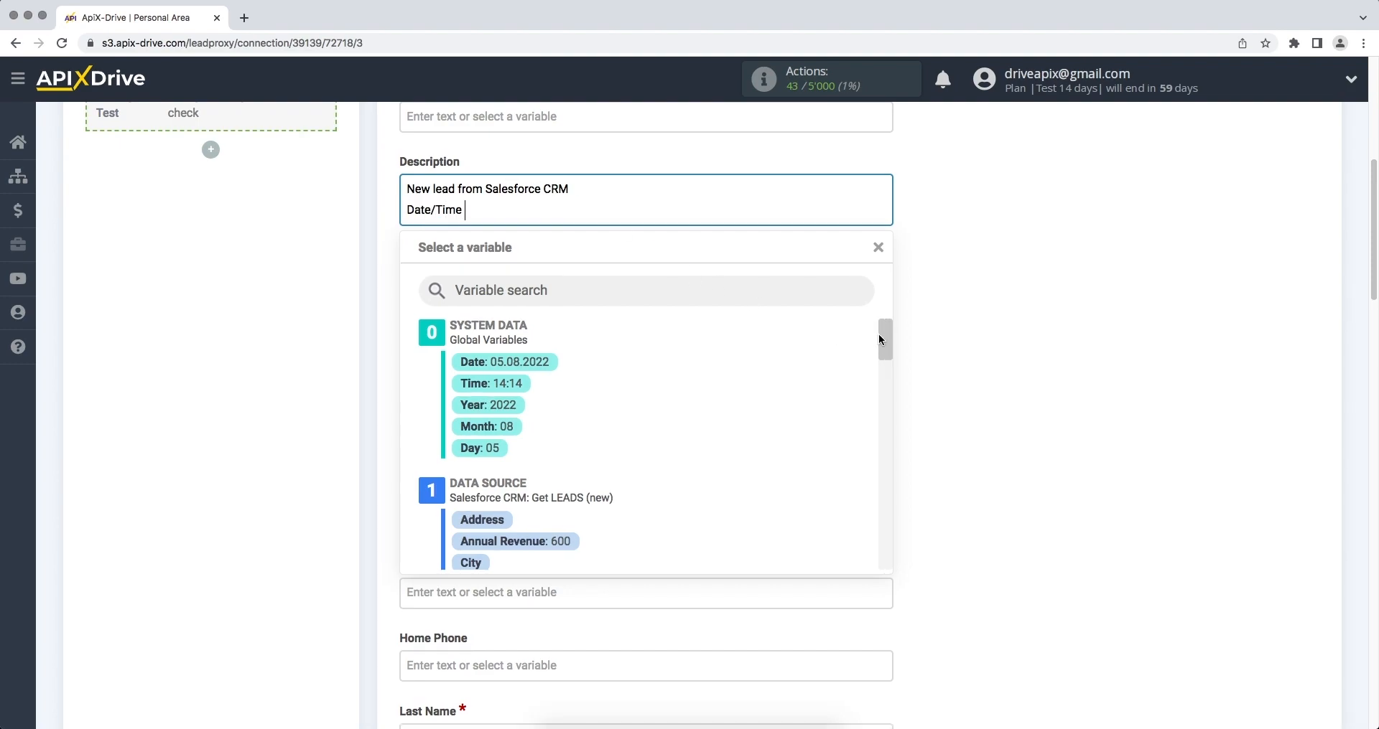
Add the lead's Created Date to Description and map First Name and Last Name from the lead.
drag(880, 339, 896, 406)
click(632, 452)
click(604, 441)
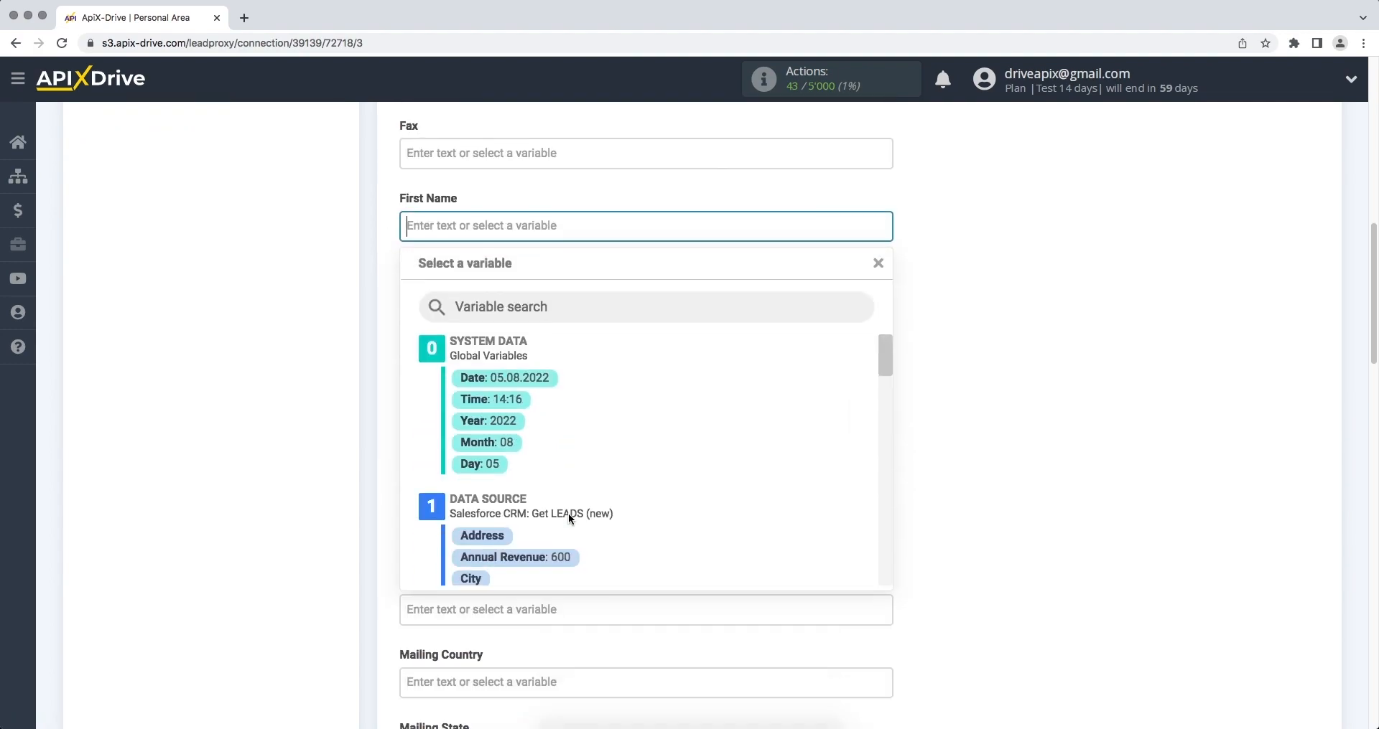
drag(886, 323, 893, 442)
click(504, 367)
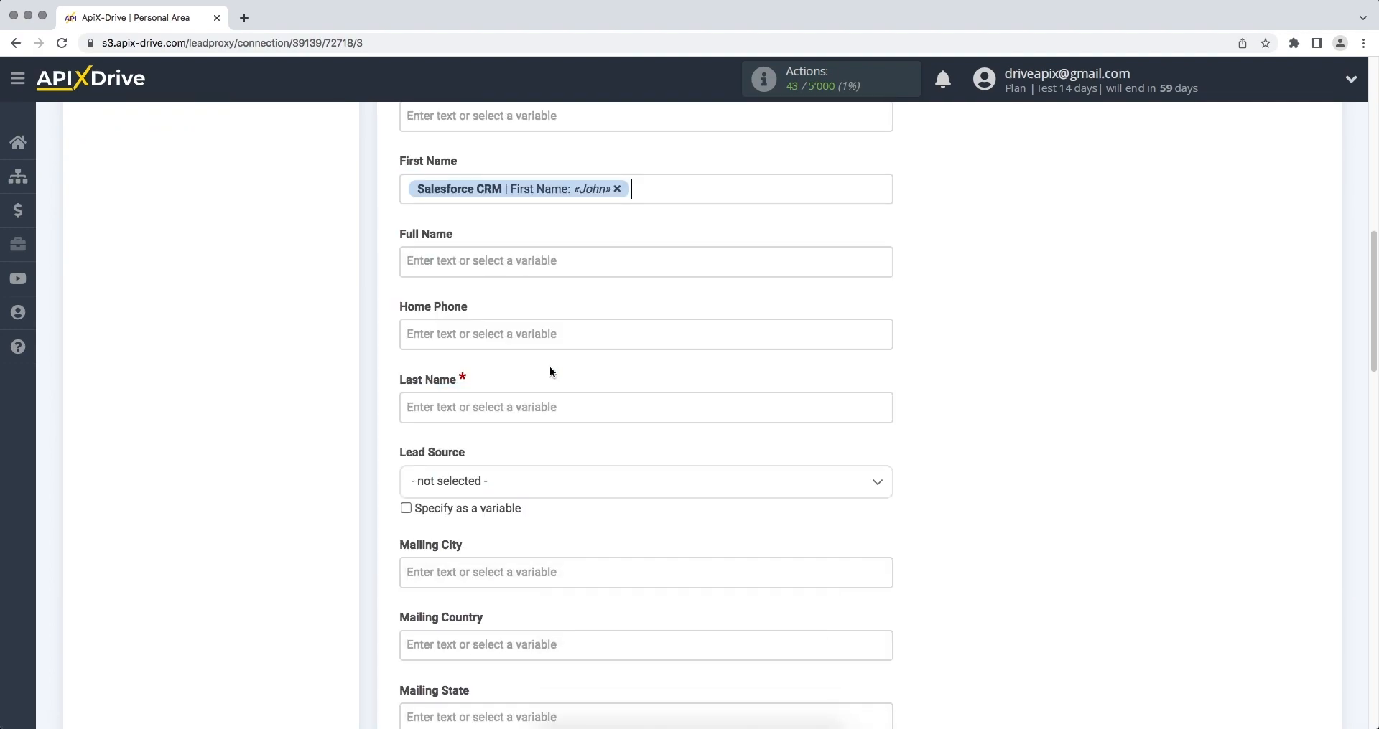
click(523, 403)
drag(884, 322, 889, 454)
click(560, 446)
Map the lead's phone number into Phone and save the field mapping.
scroll(558, 446, down, 8)
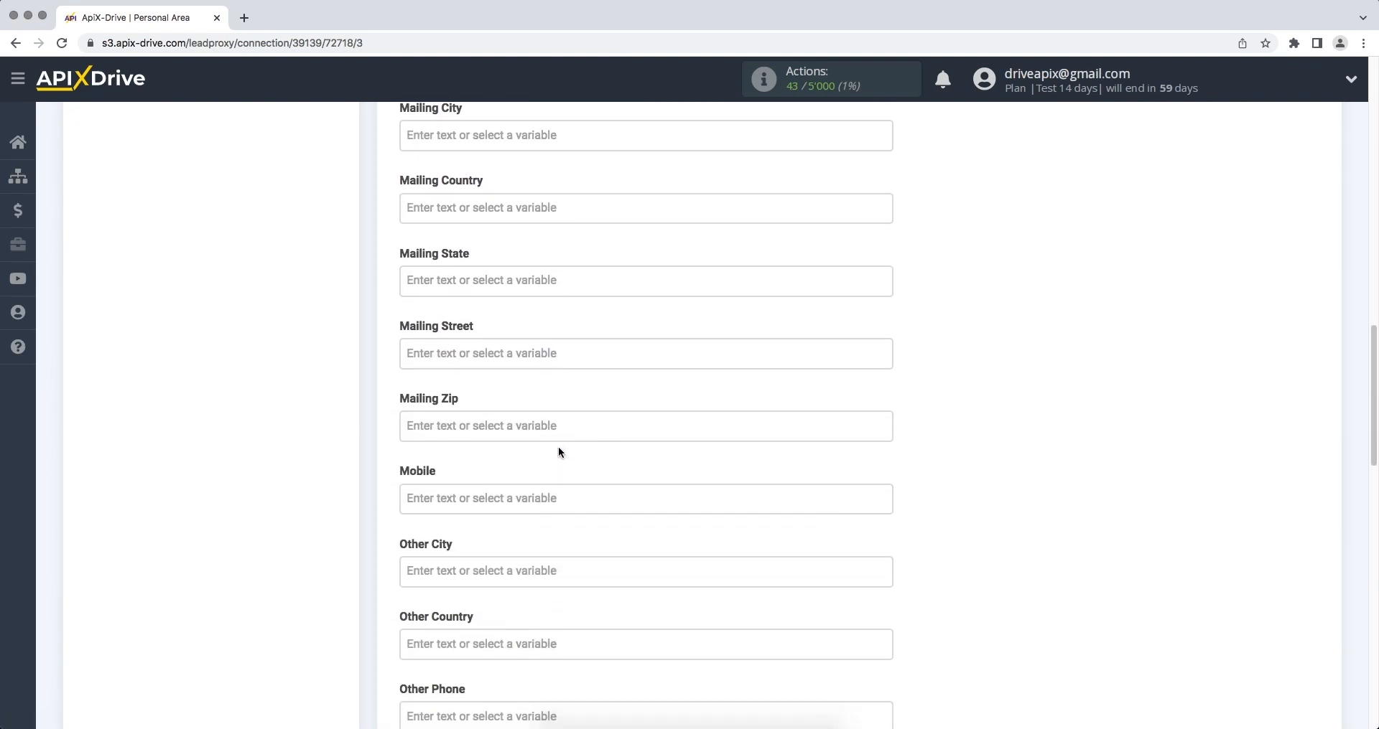
click(518, 693)
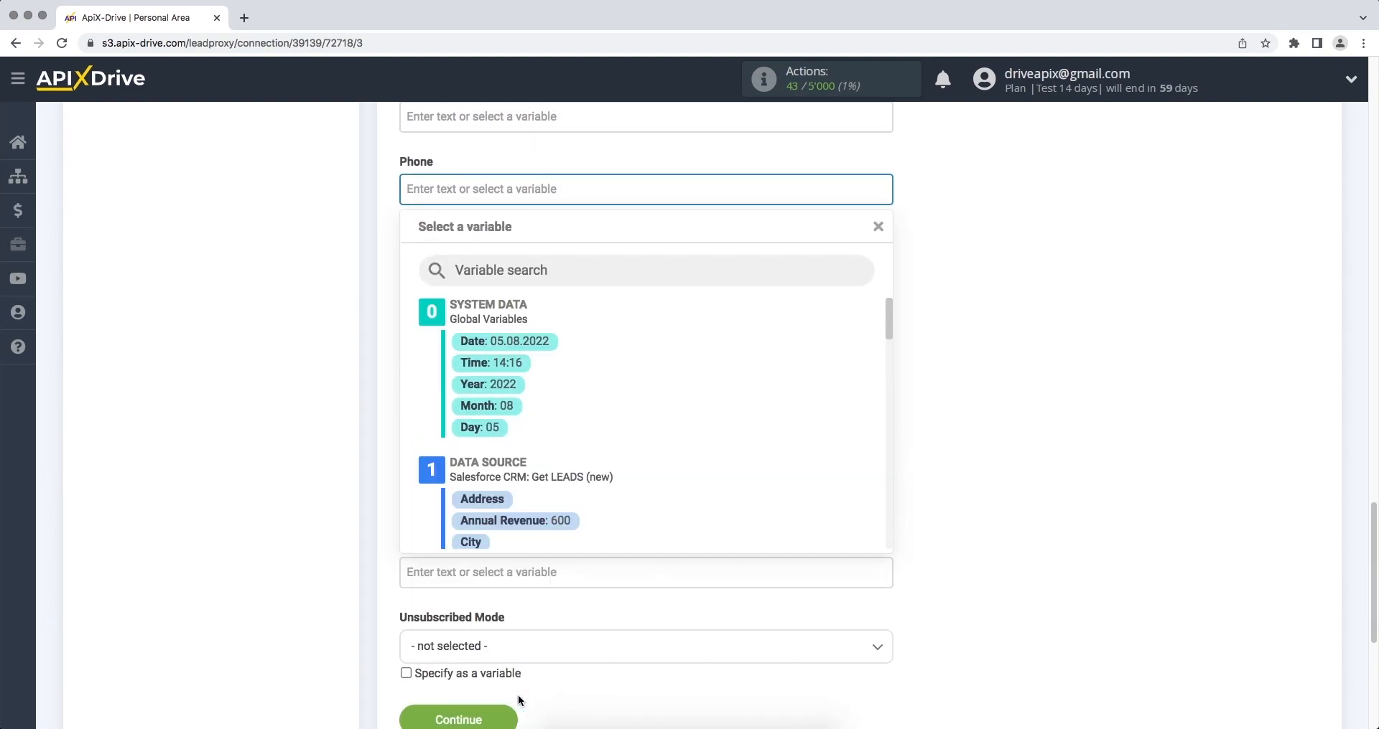
drag(890, 320, 895, 487)
click(541, 468)
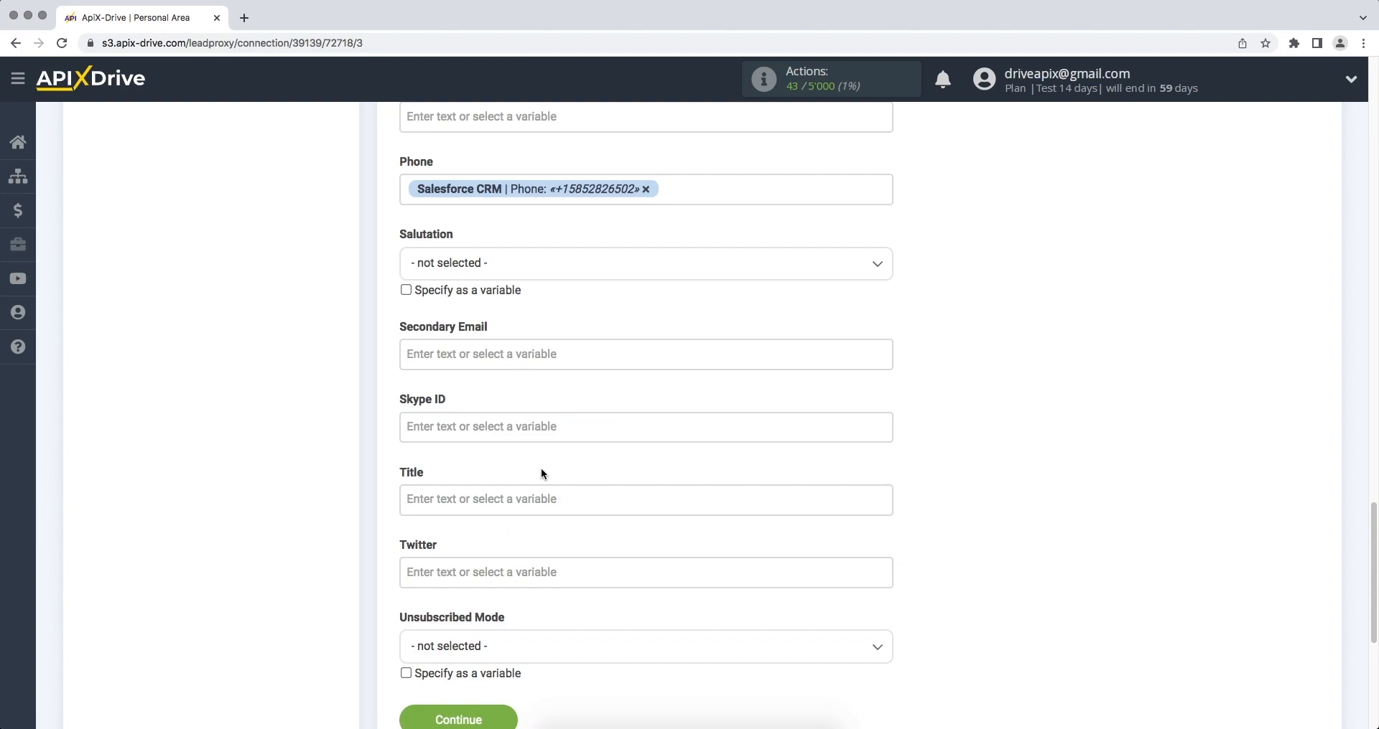
scroll(540, 474, down, 1)
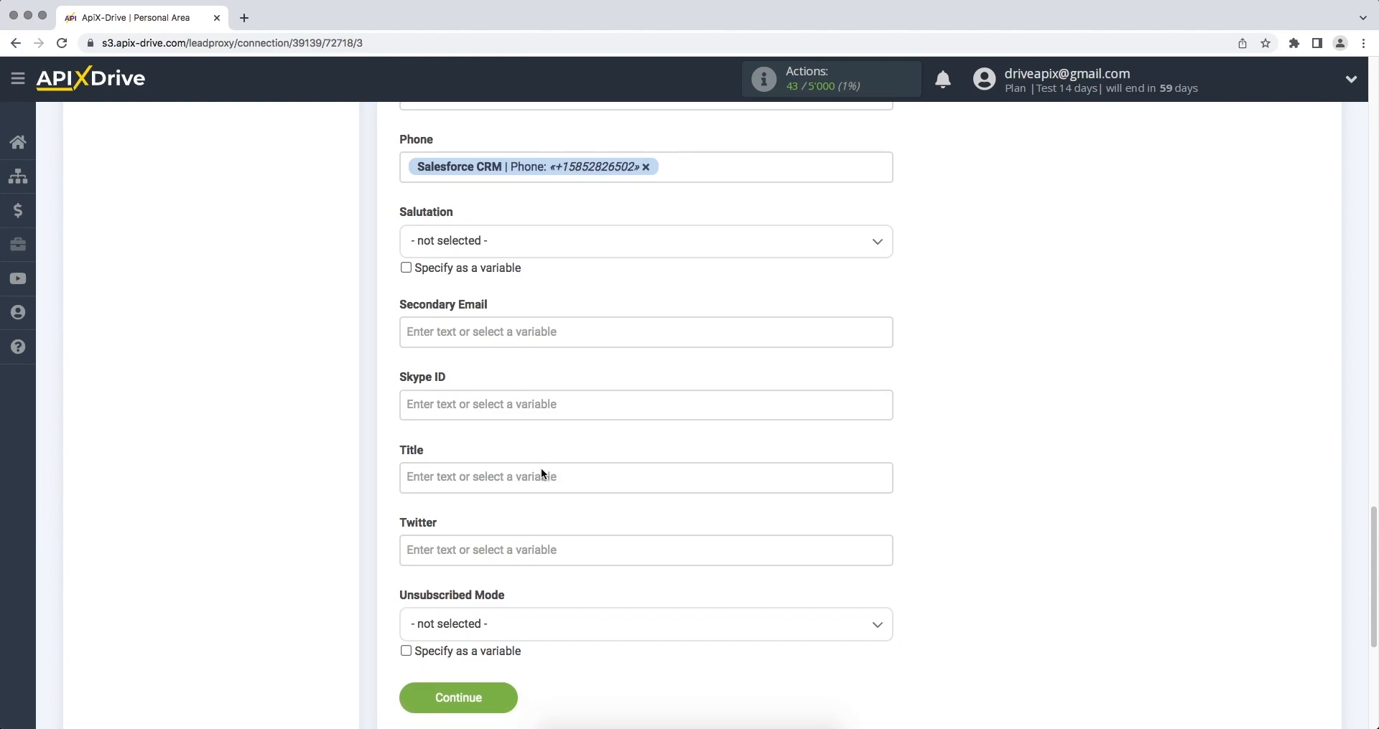
click(469, 687)
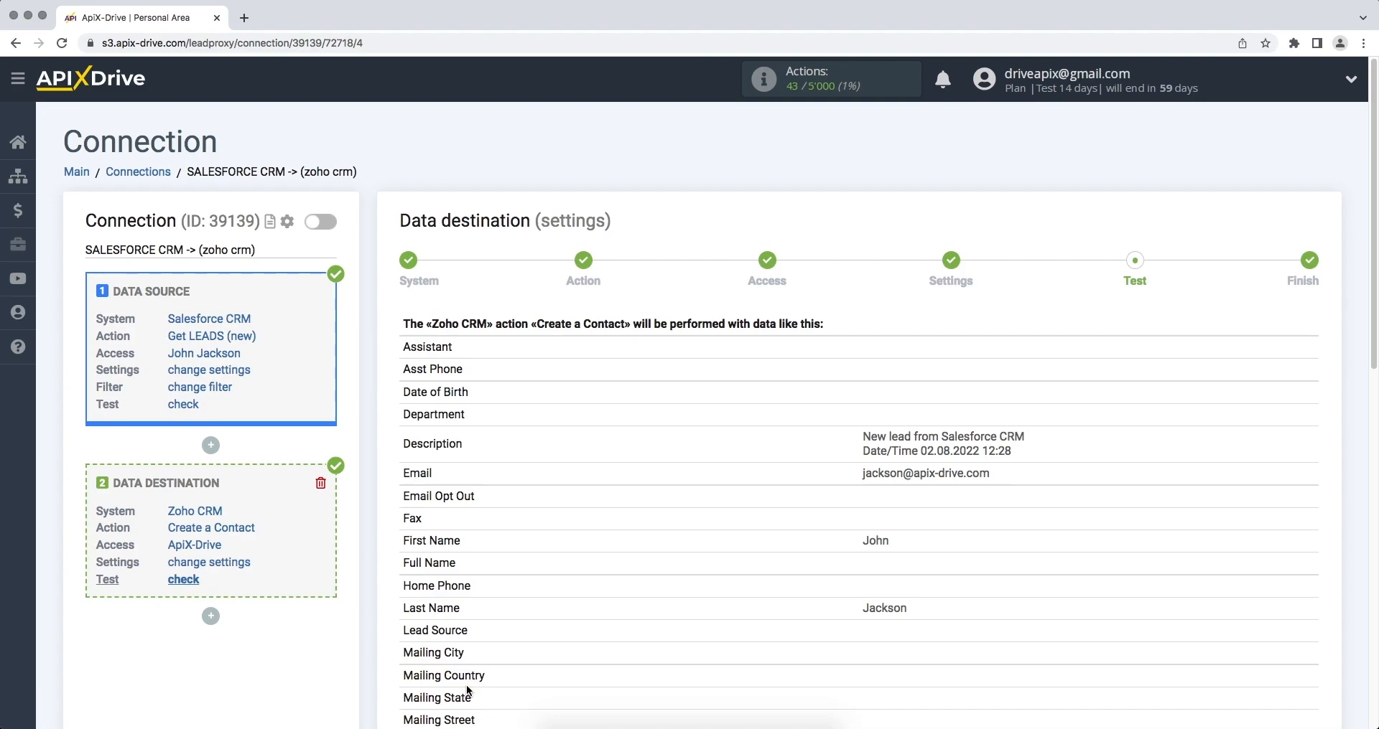
Send the test contact data to Zoho CRM from the bottom of the Test step.
scroll(467, 689, down, 10)
click(558, 575)
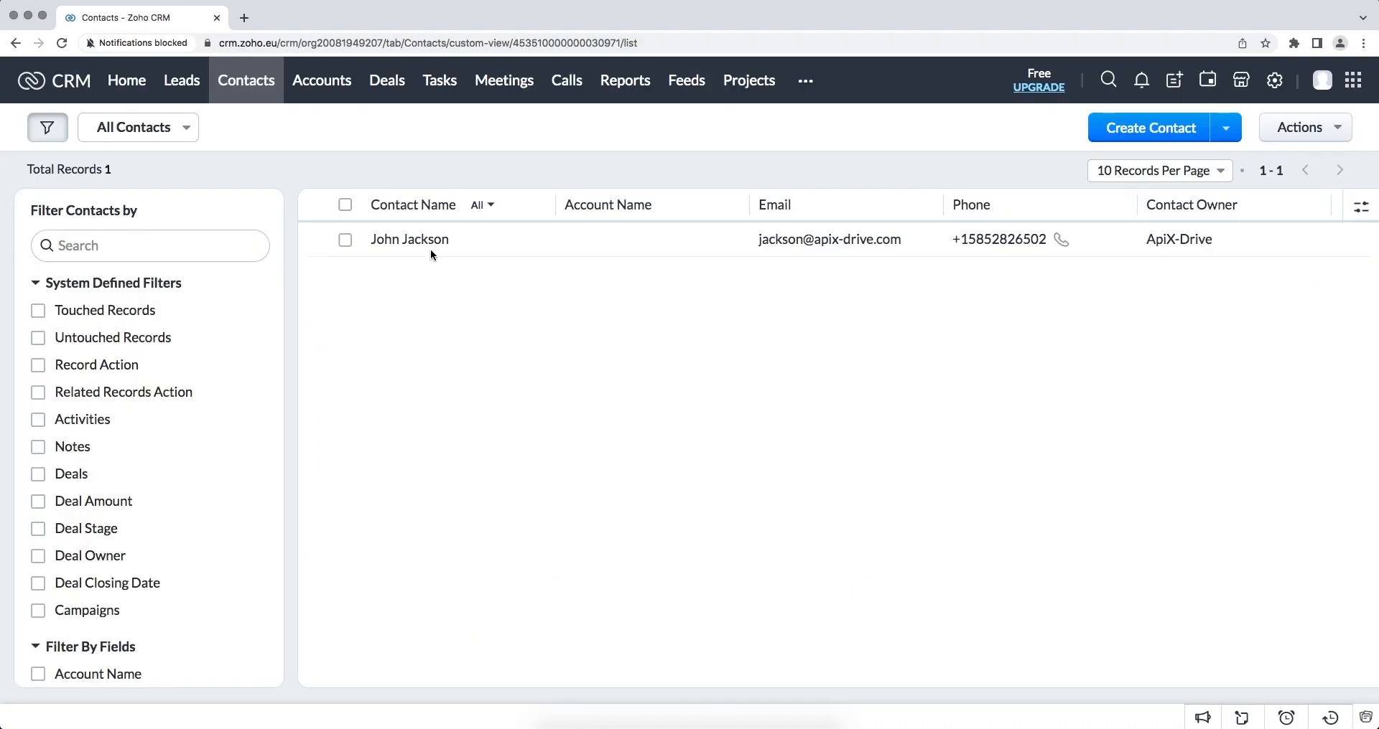
Check the new Zoho CRM contact's details down to its two-line Salesforce description.
click(431, 243)
scroll(432, 243, down, 5)
scroll(433, 243, down, 6)
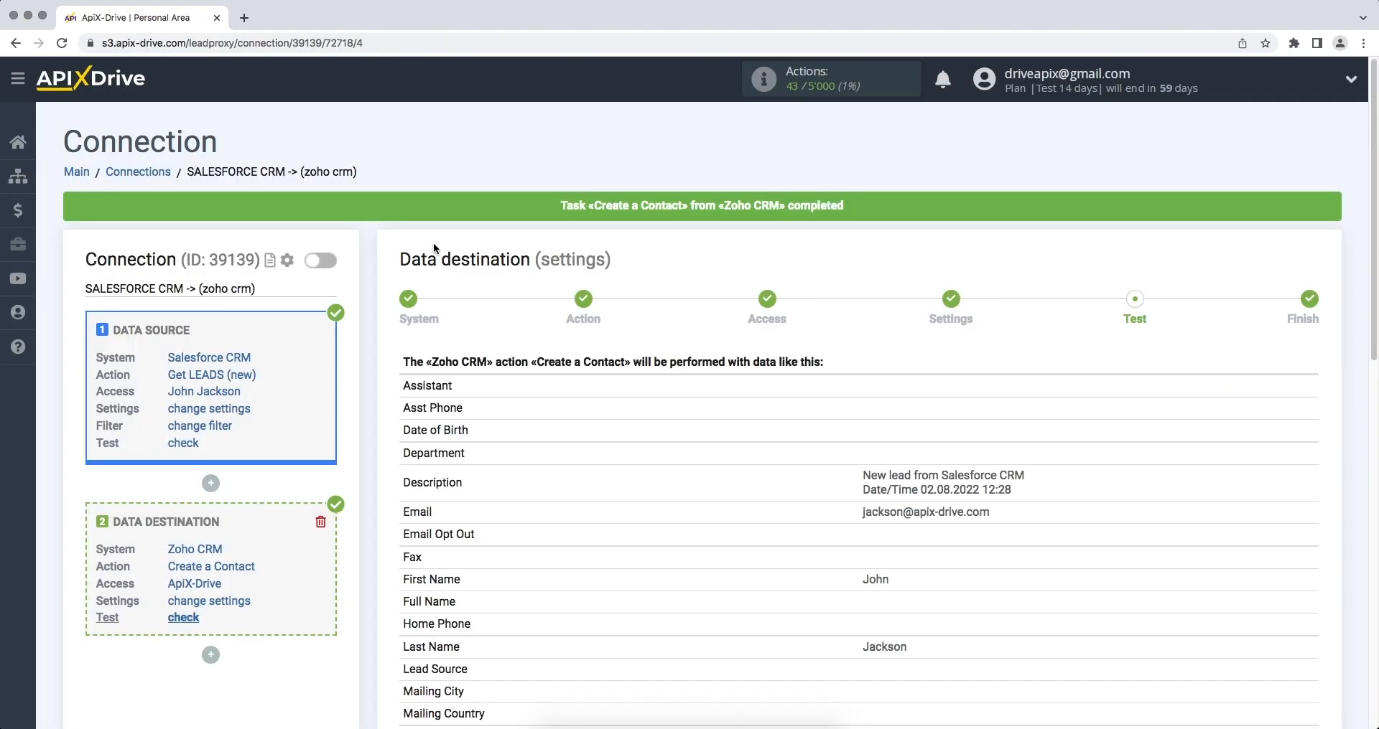
scroll(433, 242, down, 10)
scroll(433, 242, down, 2)
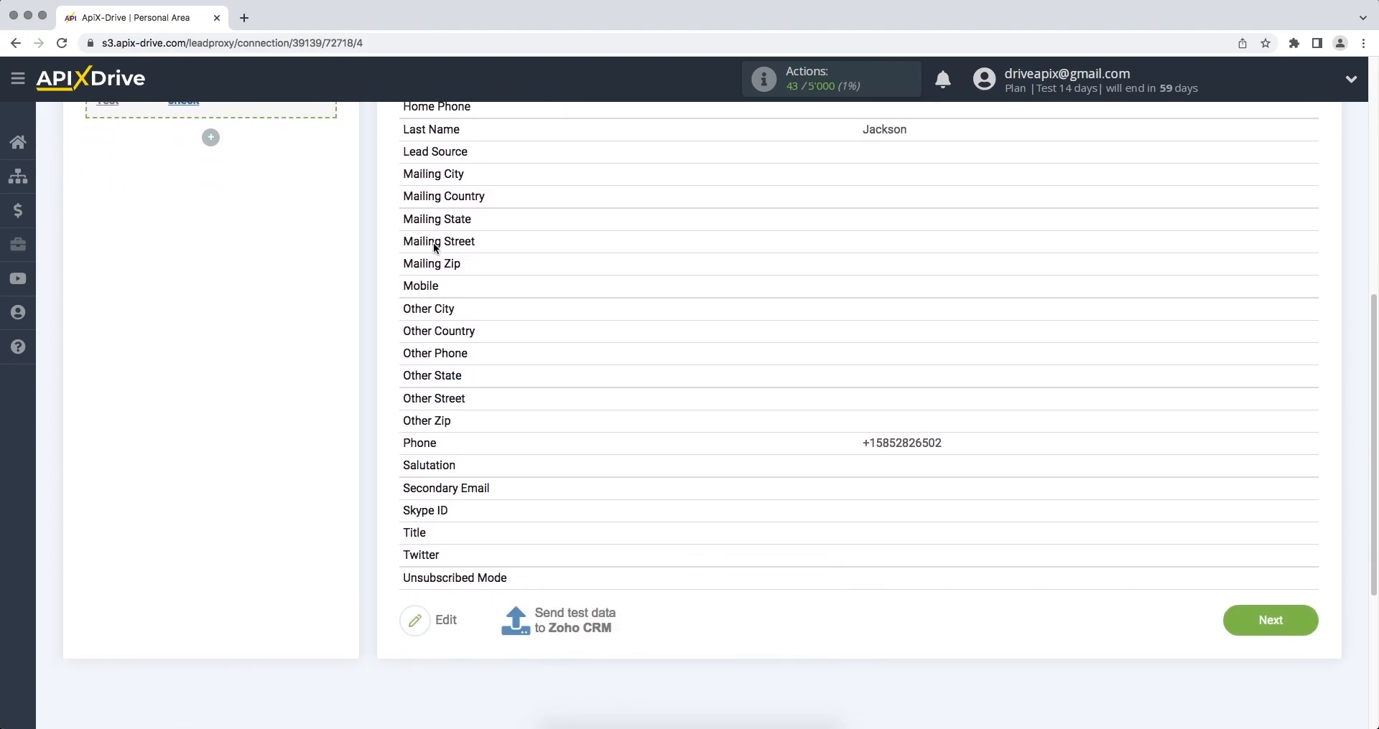
Finish the connection setup and enable its auto-update, which defaults to 10 minutes.
click(1237, 635)
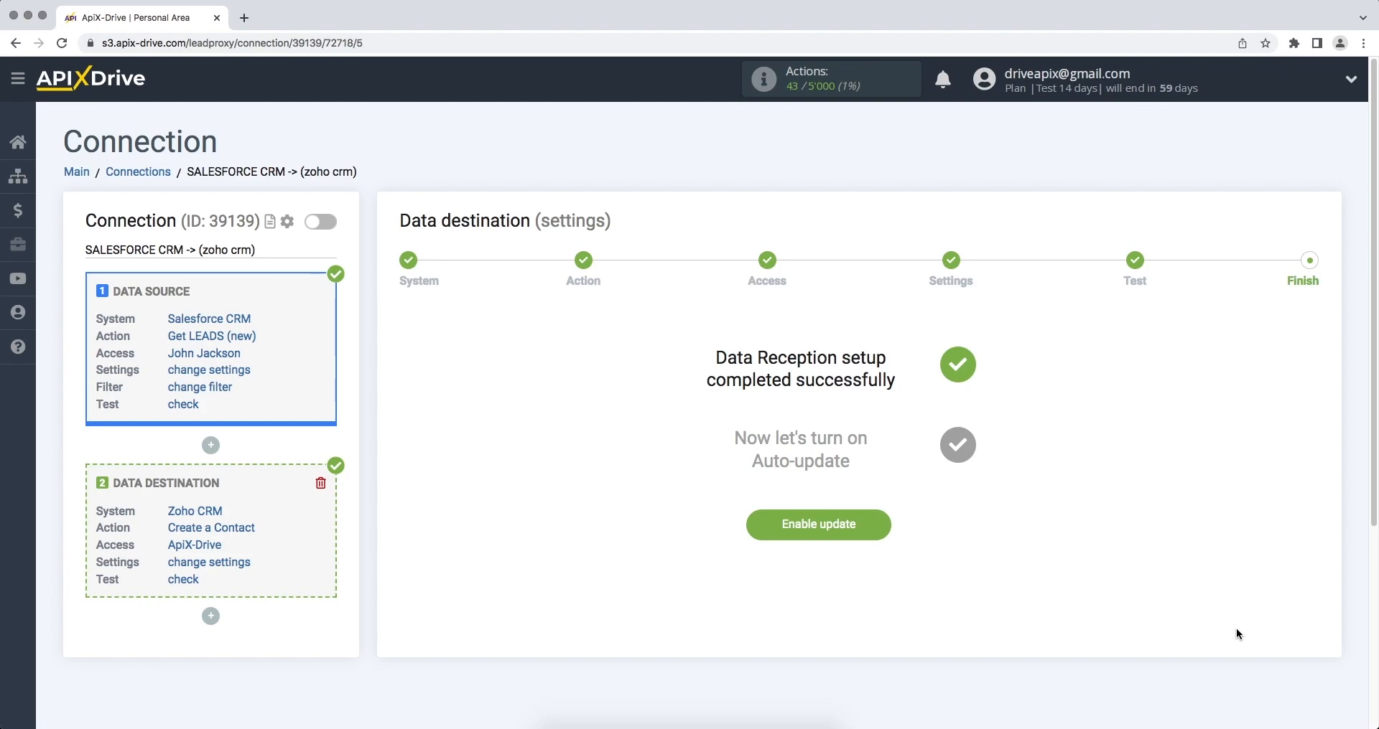
click(765, 535)
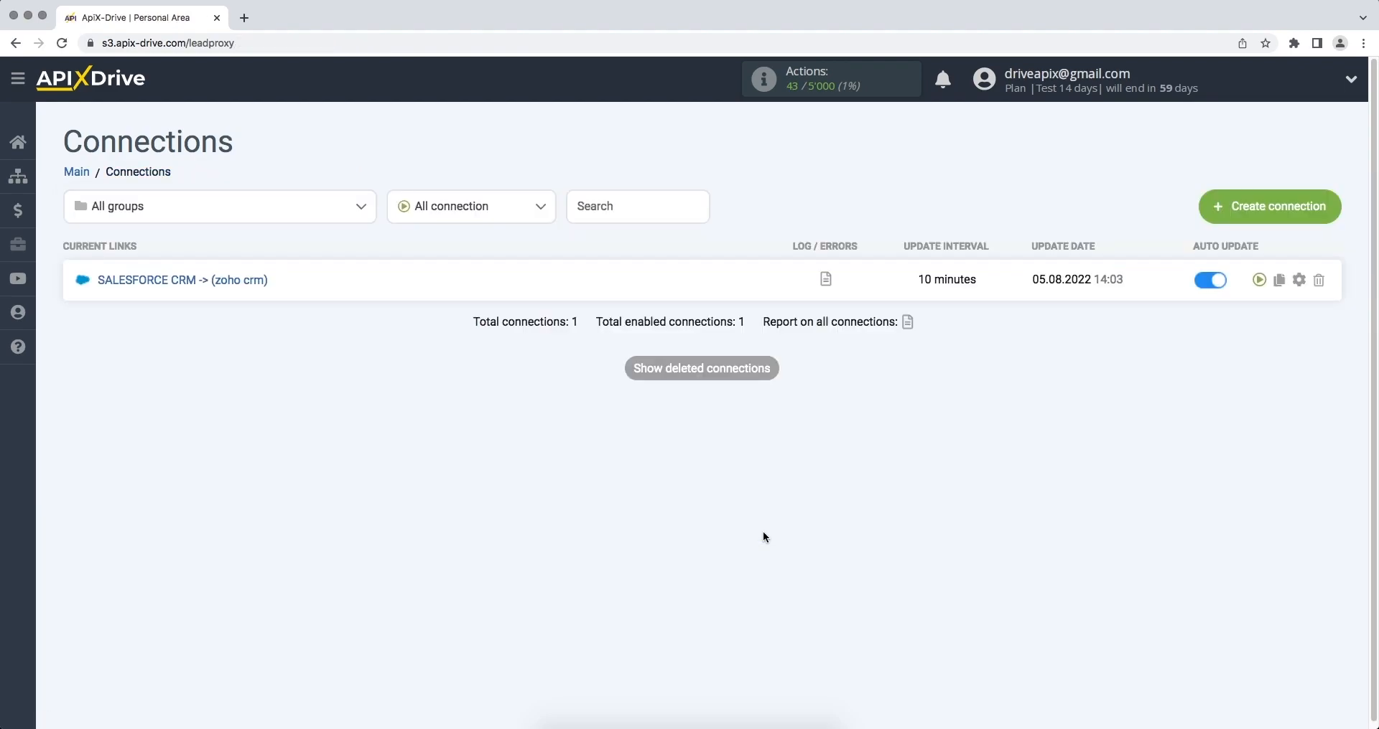
Set the connection's update interval to 5 minutes and save the settings.
click(1297, 280)
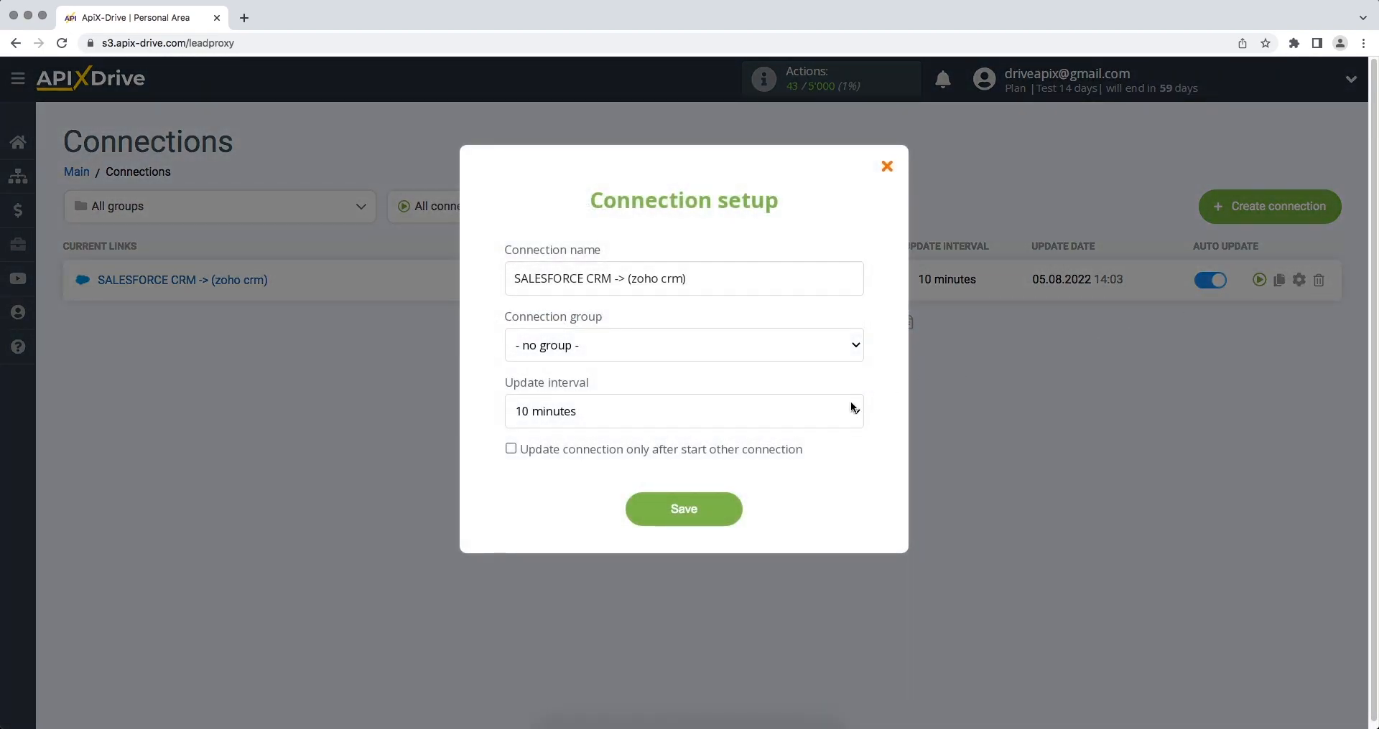
click(853, 408)
click(848, 396)
click(654, 503)
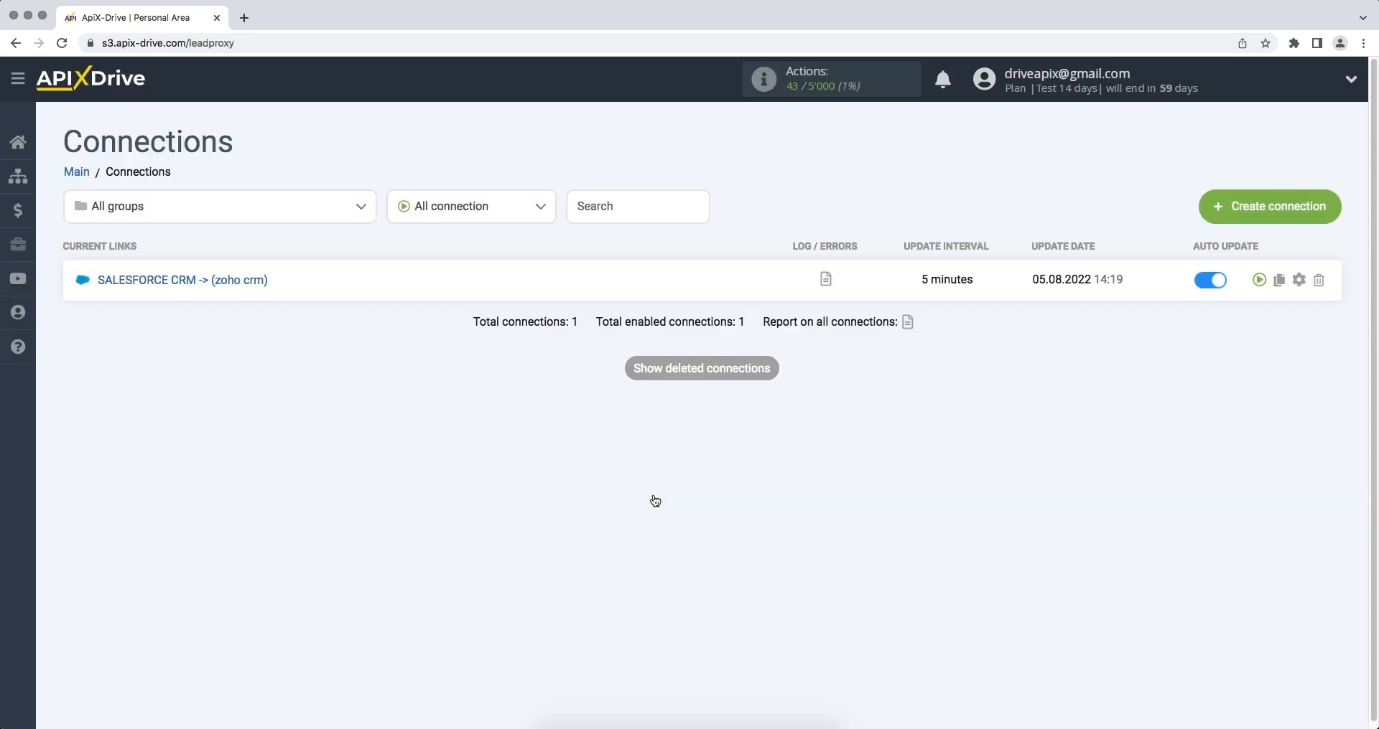